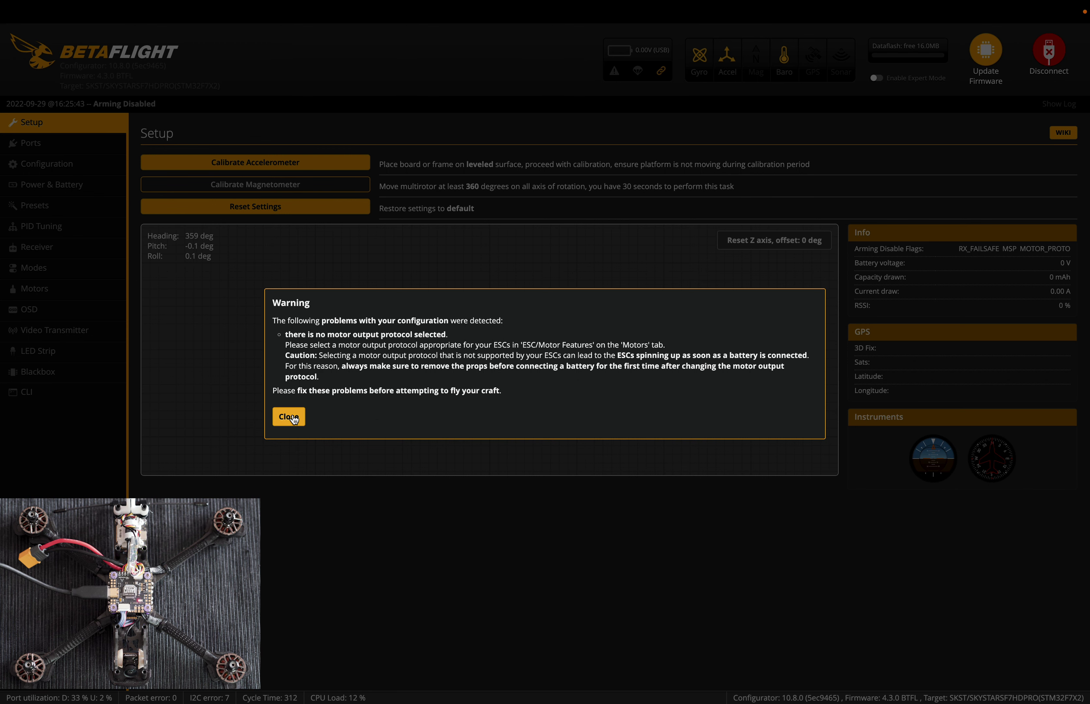
- Browse the board list in the firmware flasher without choosing one, and reconnect to the flight controller
left_click(294, 418)
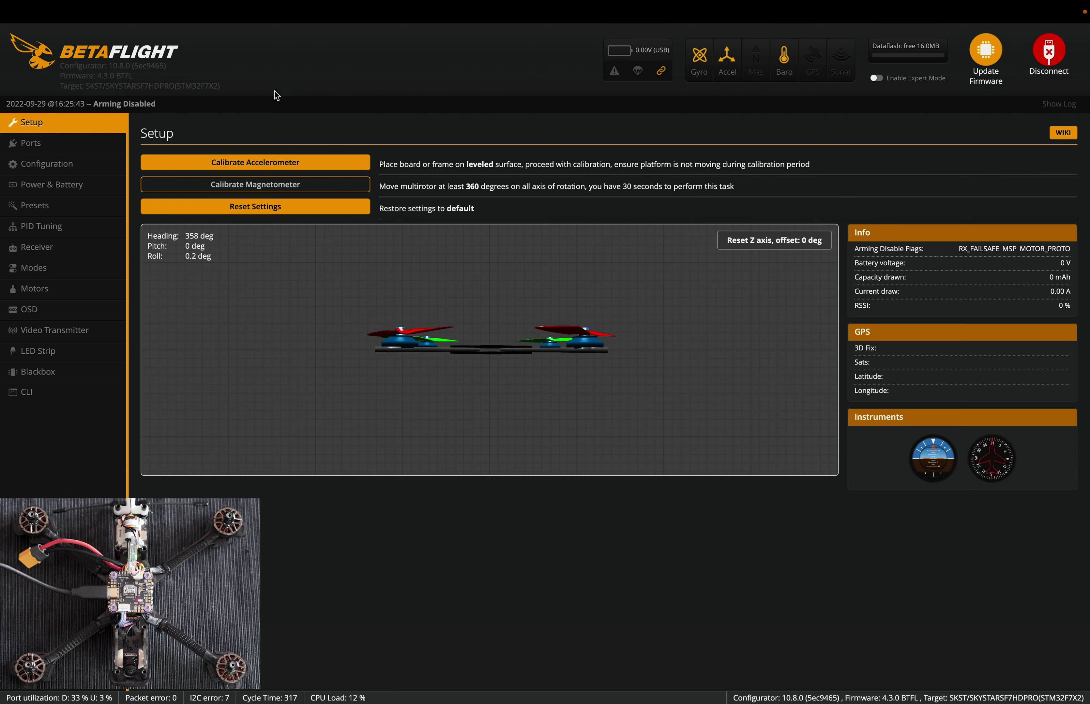
left_click(989, 54)
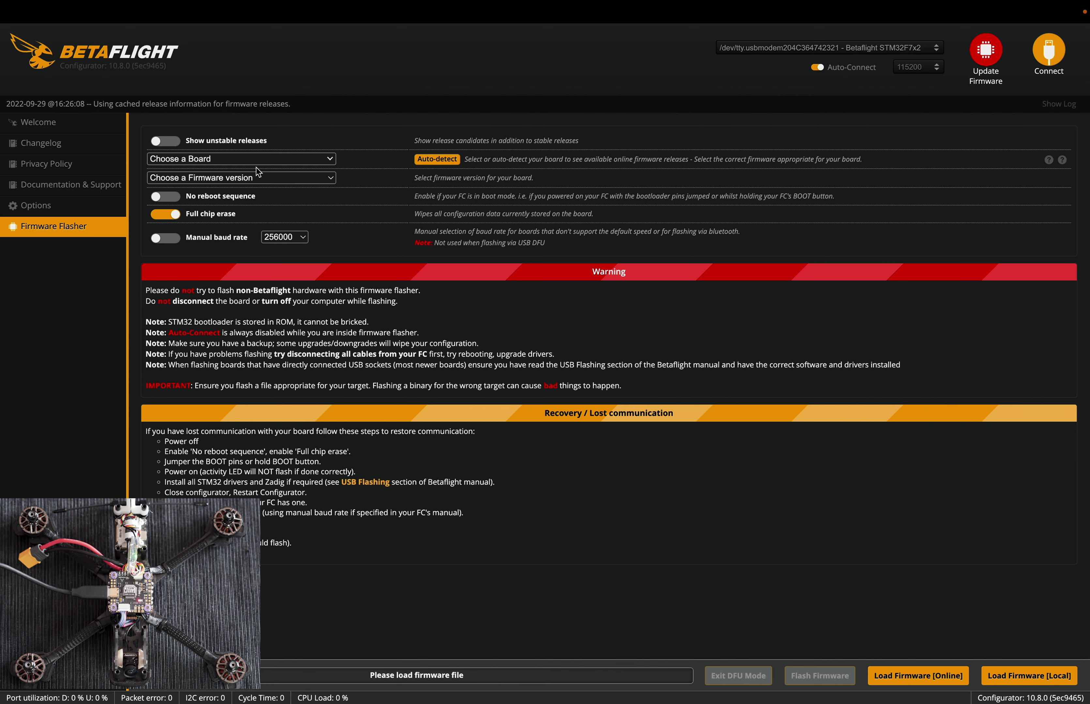
left_click(280, 162)
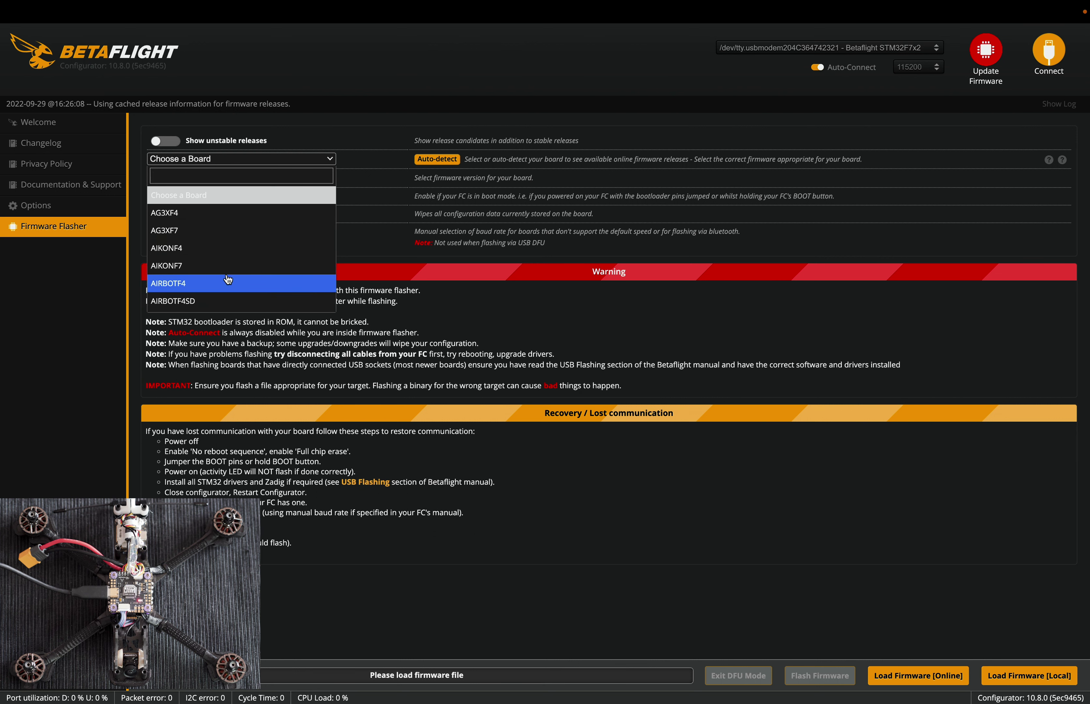
scroll(226, 282, "down", 3)
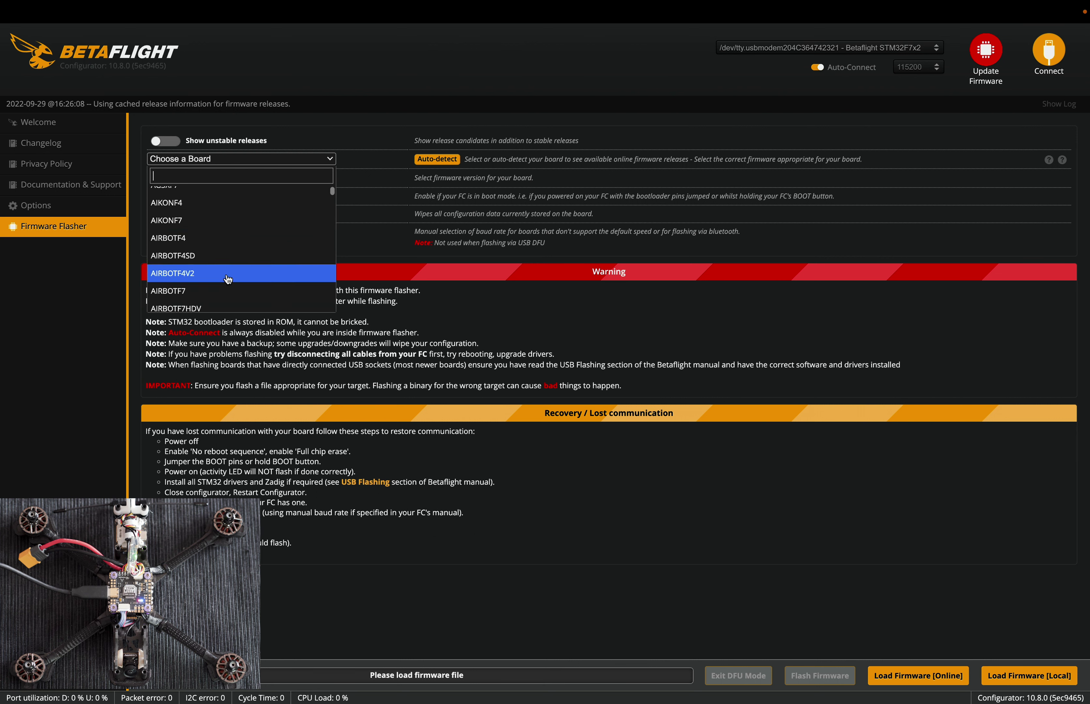
left_click(333, 163)
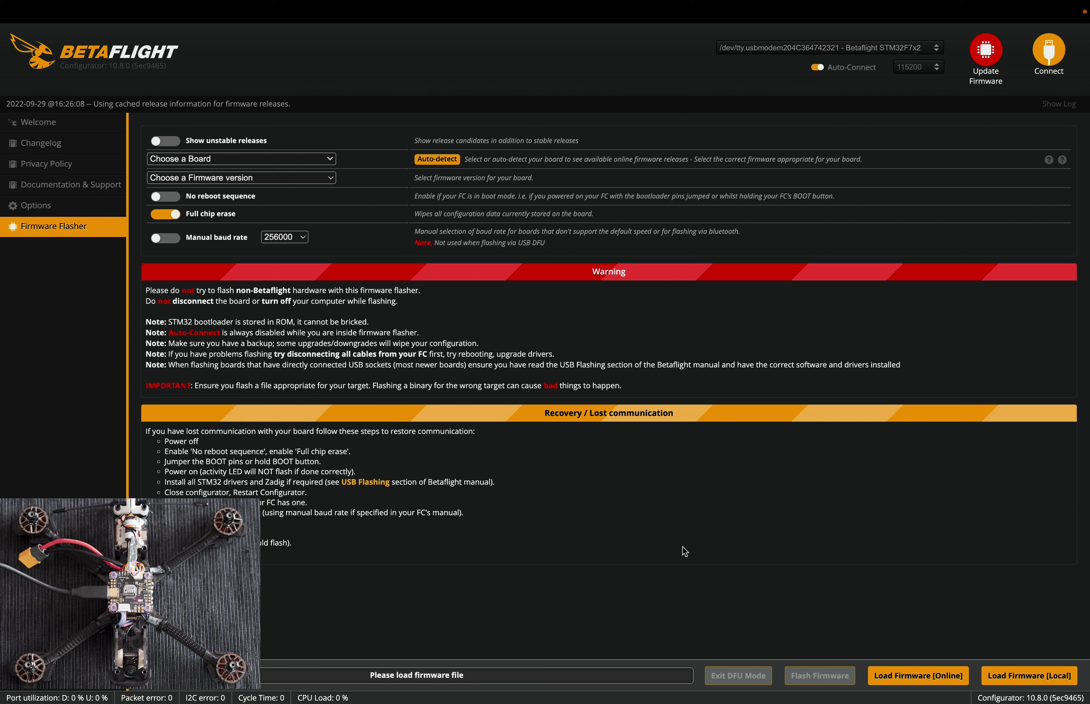
left_click(892, 680)
left_click(1044, 55)
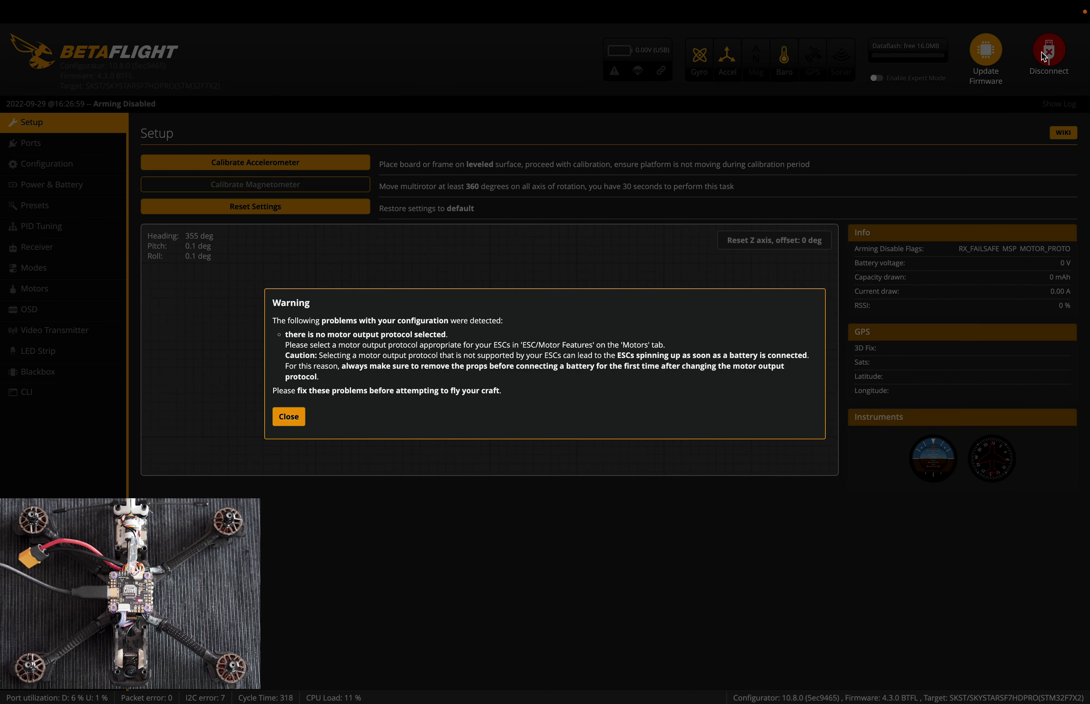
left_click(289, 416)
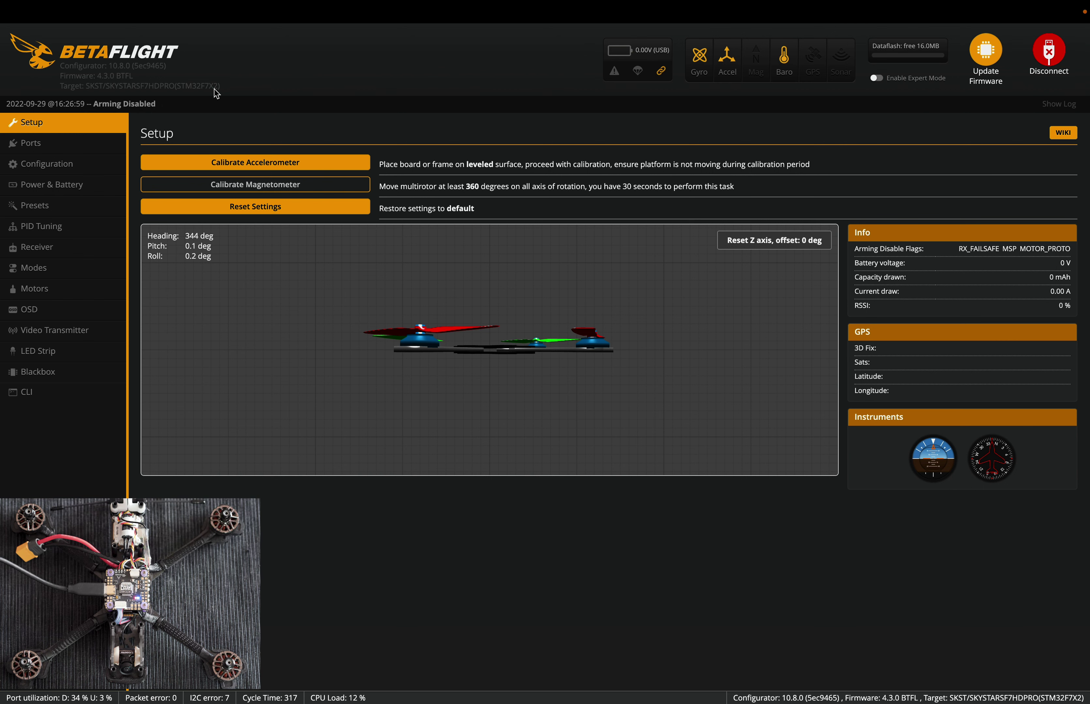
- Check the board and sensor alignment settings, and calibrate the accelerometer with the drone level
left_click(76, 169)
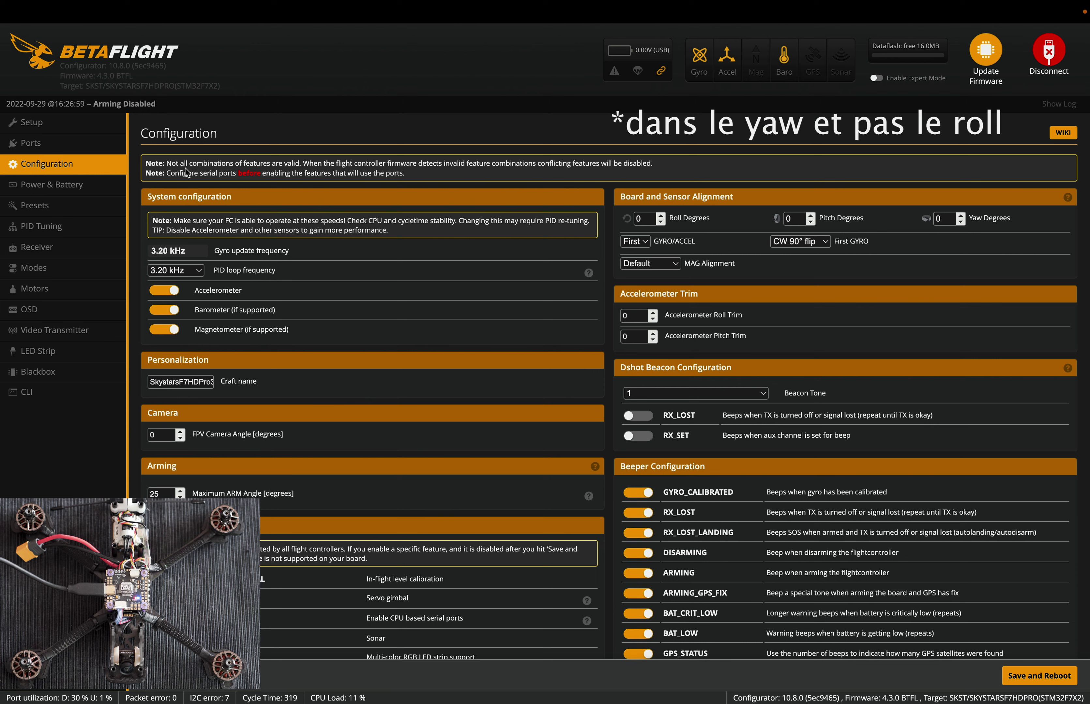
left_click(54, 132)
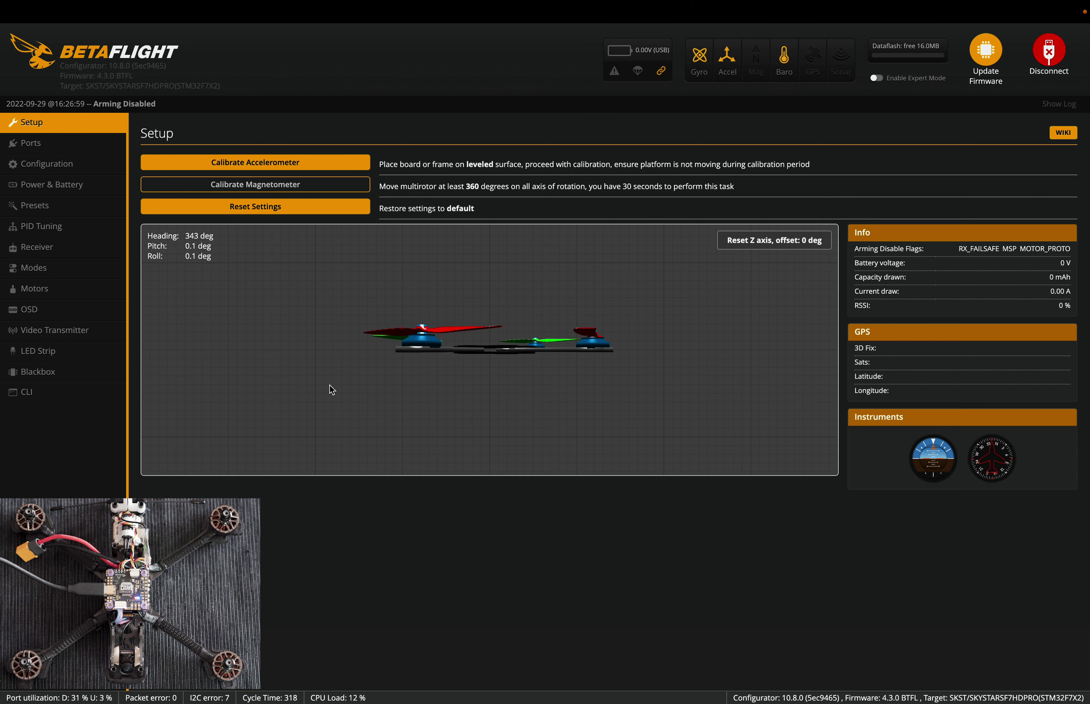
left_click(280, 163)
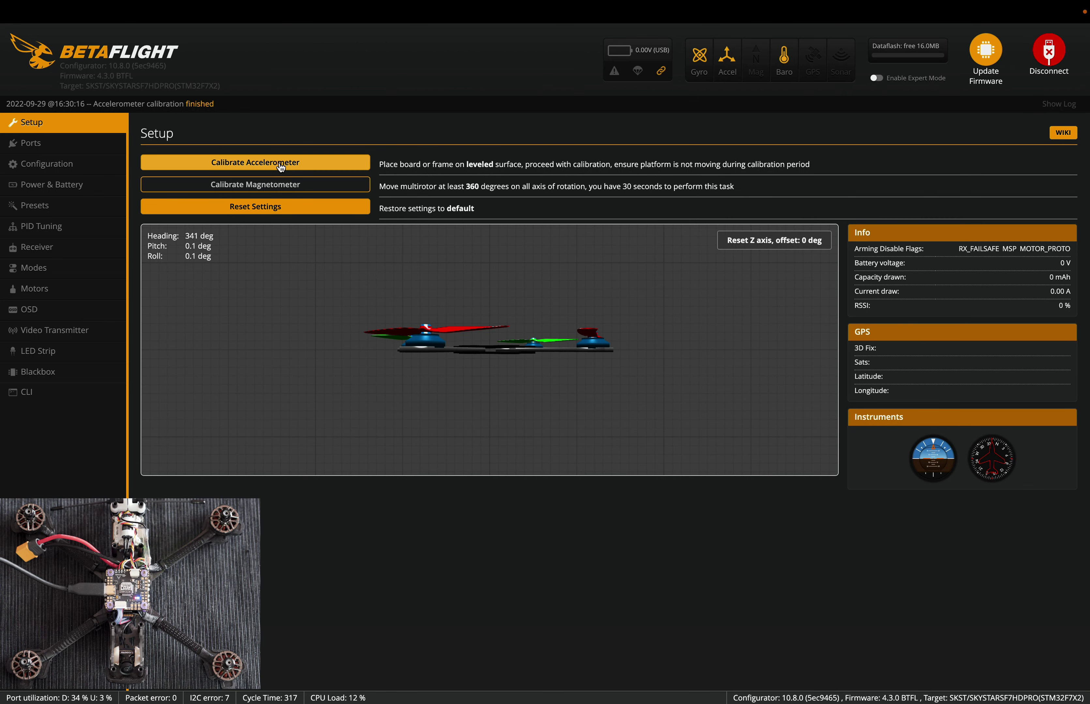
- Enable Serial Rx on UART1 and MSP on UART6 in the port settings, and save with a reboot
left_click(64, 150)
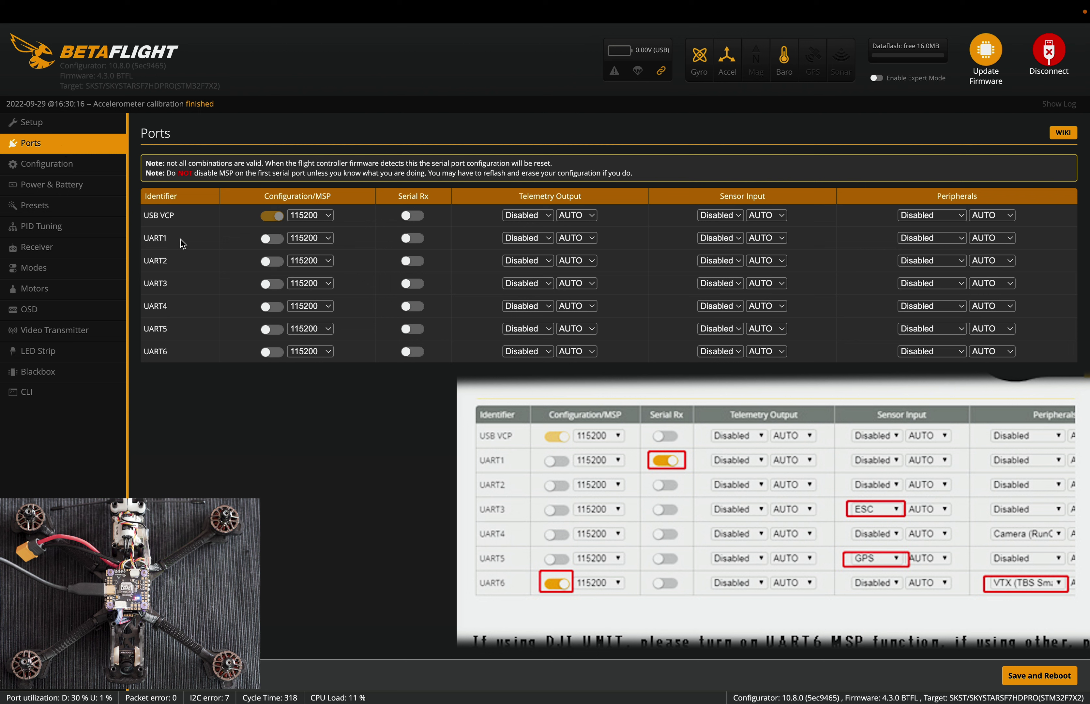
left_click(411, 239)
left_click(273, 357)
left_click(717, 309)
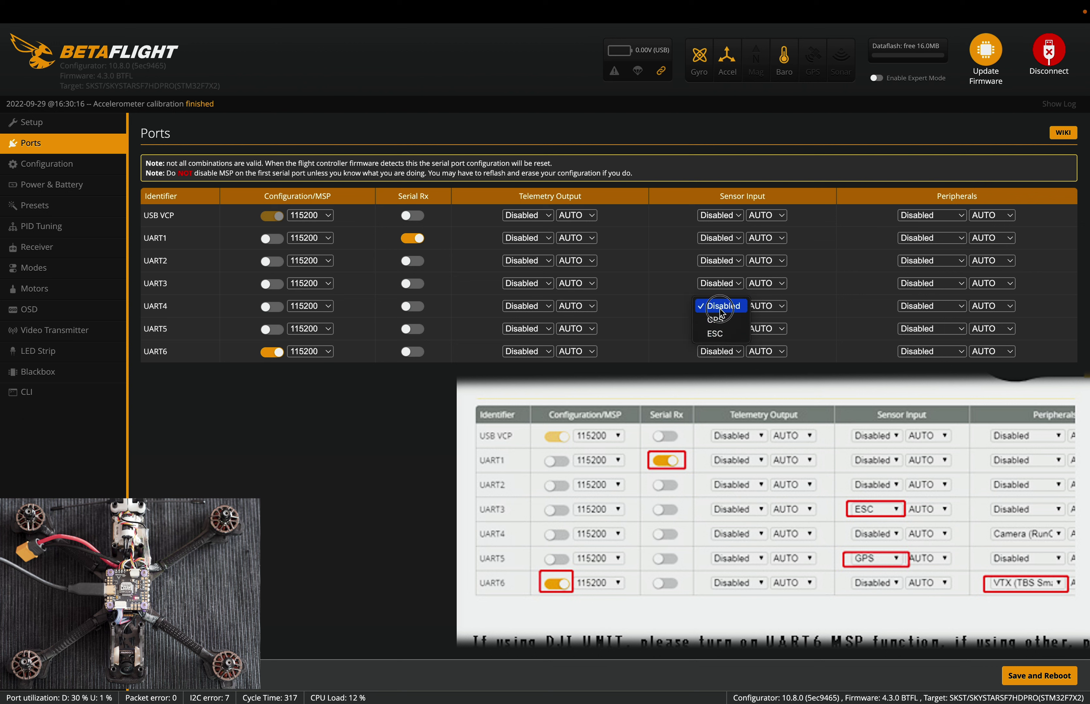
left_click(719, 309)
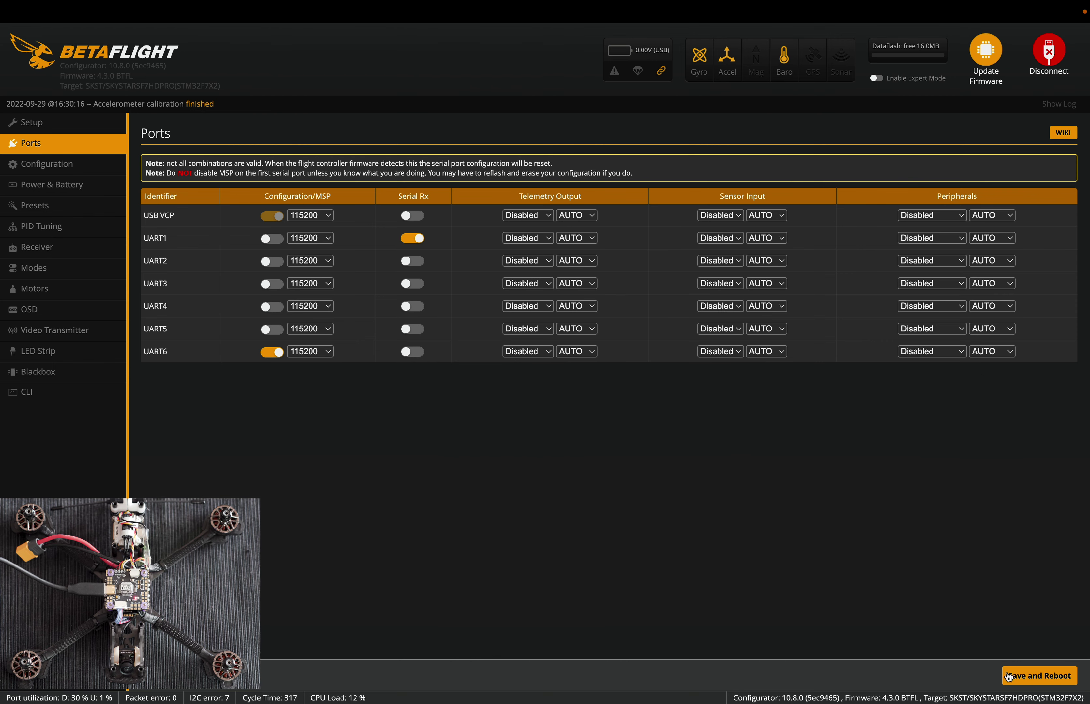
left_click(1037, 683)
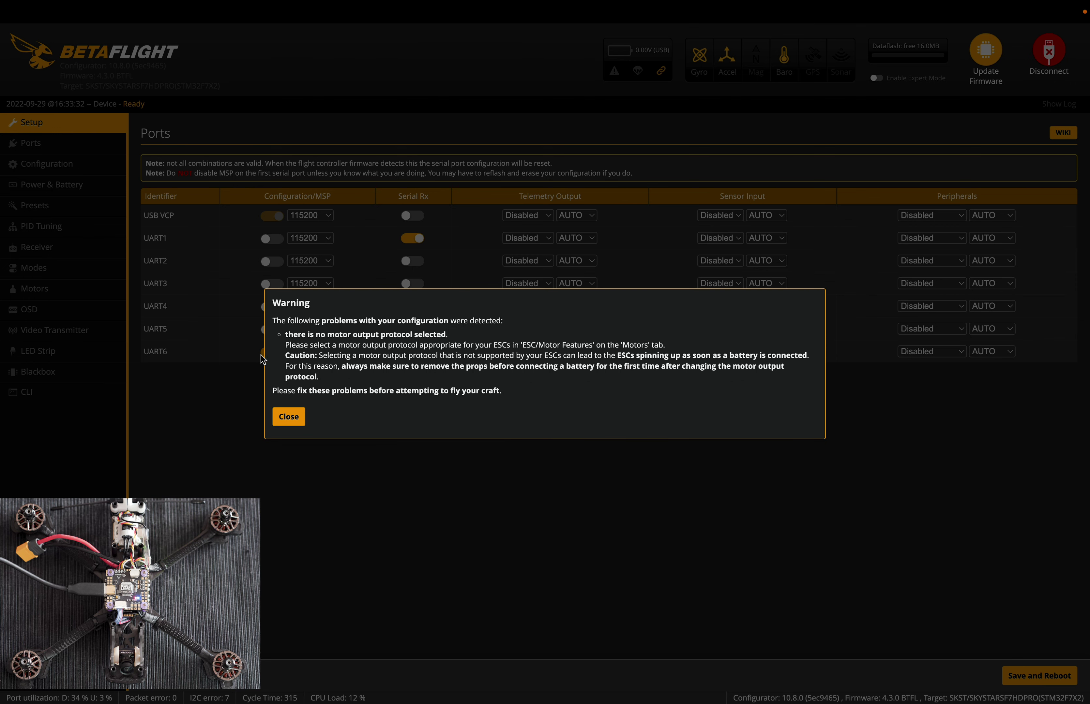
left_click(292, 417)
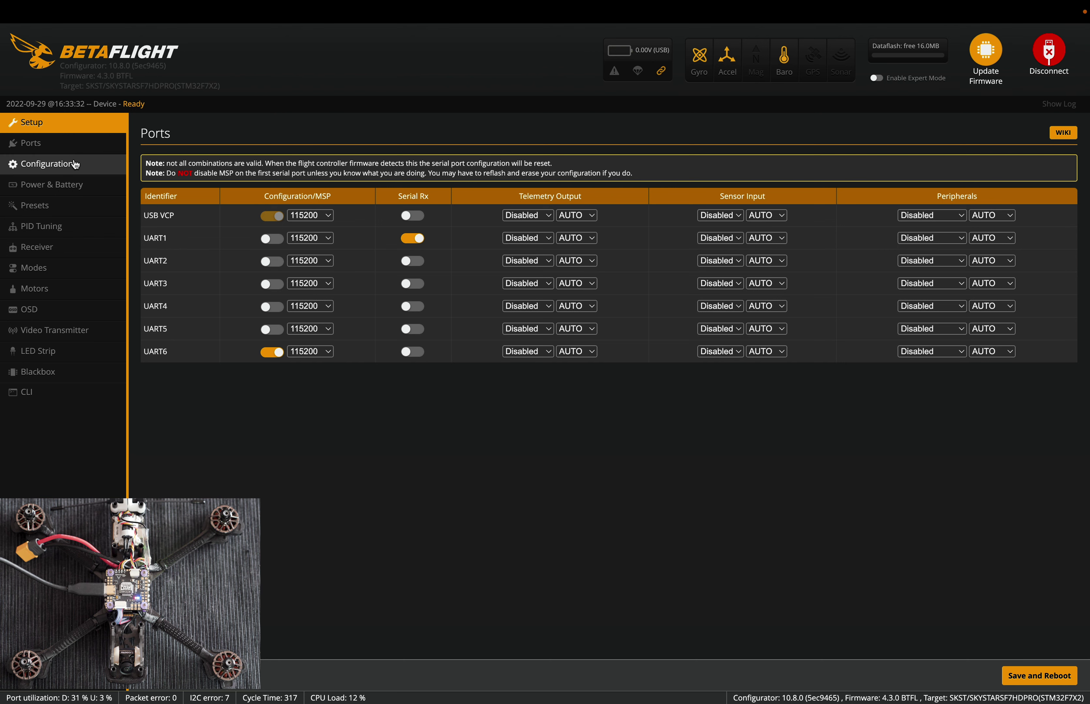
left_click(39, 147)
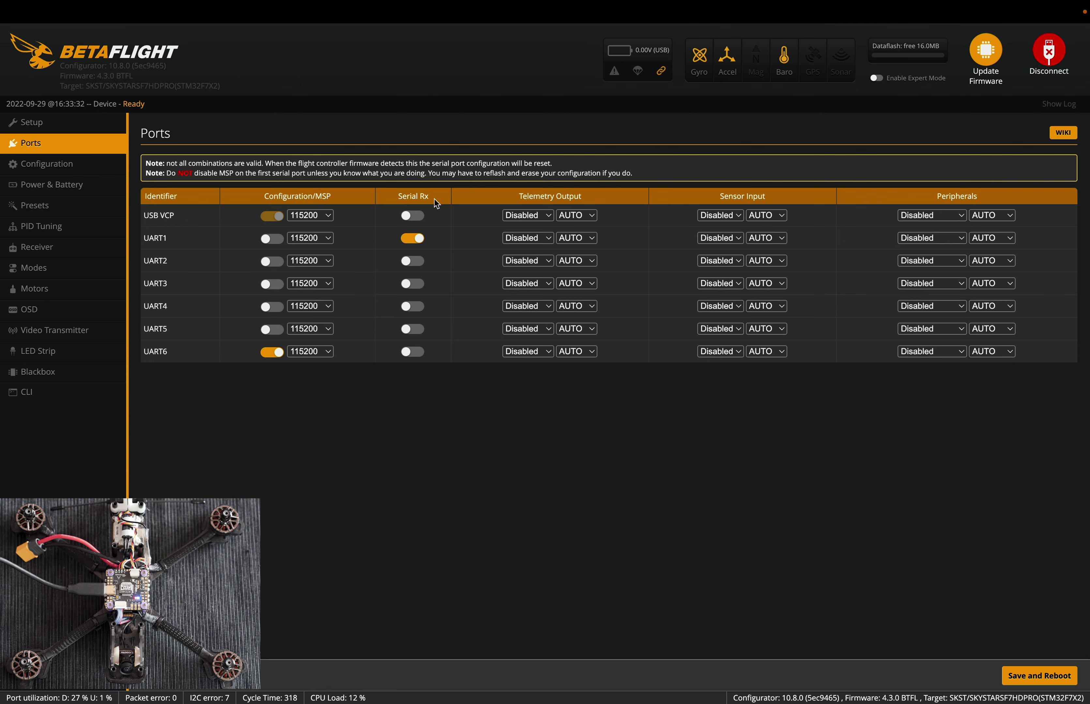
left_click(64, 128)
left_click(67, 151)
- Disable the magnetometer in the system configuration, leaving the PID loop frequency at 3.20 kHz
left_click(77, 165)
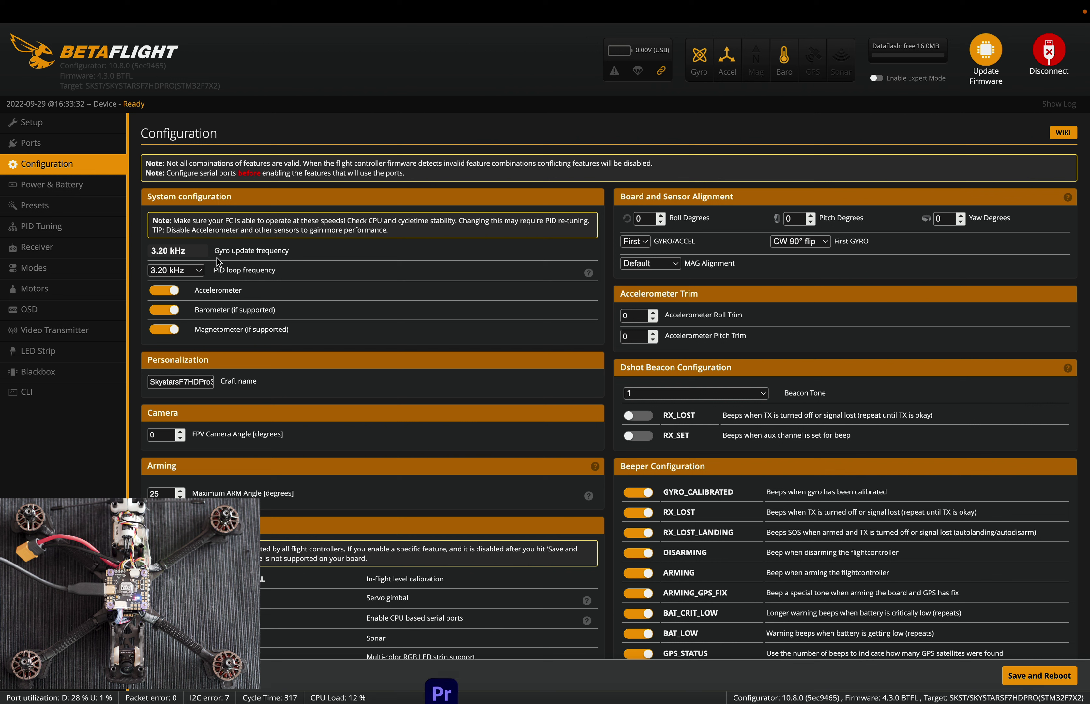
left_click(186, 271)
left_click(186, 272)
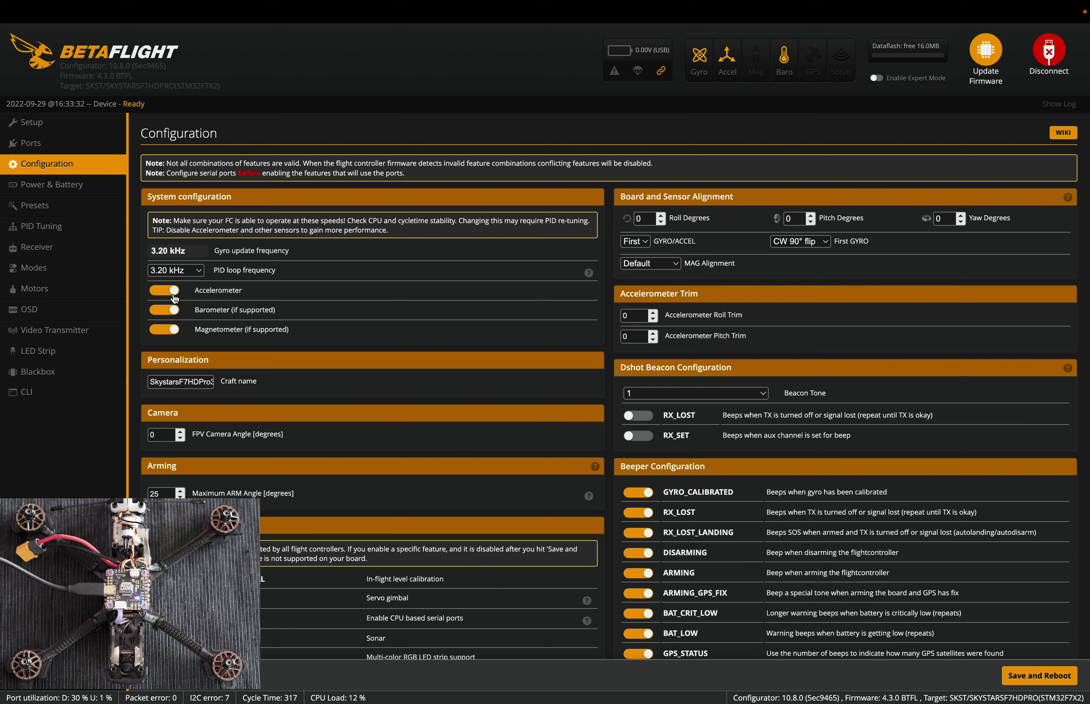
left_click(172, 338)
- Set the craft name to TBS Source One and the maximum arm angle to 180 degrees
left_click_drag(149, 381, 227, 398)
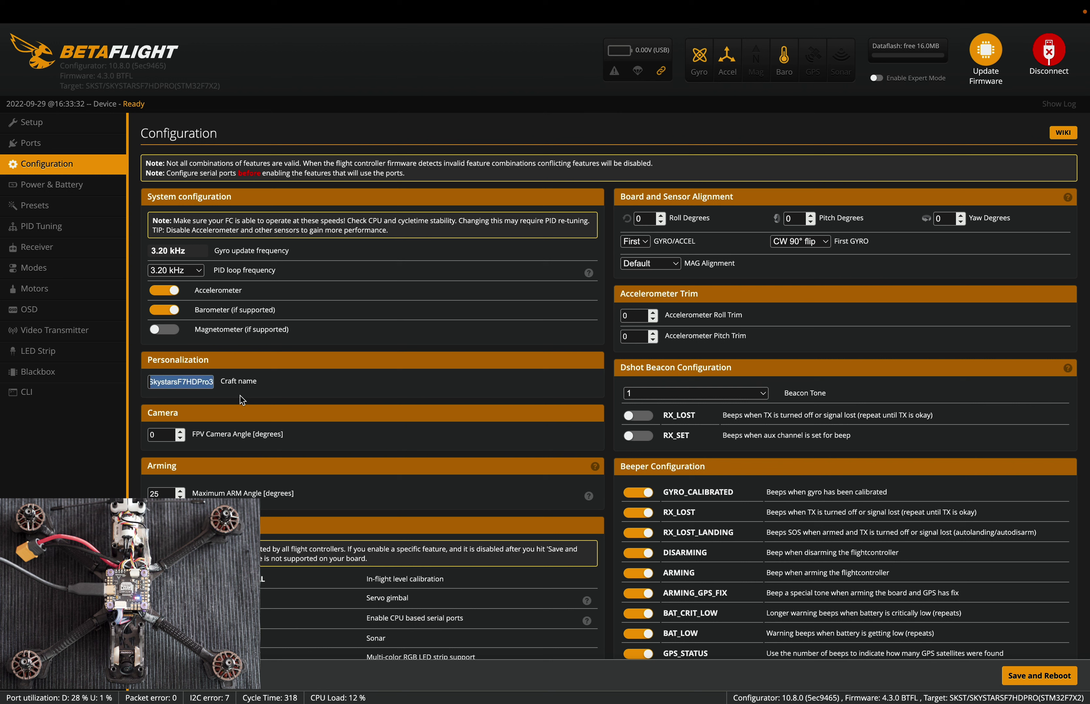
type("T")
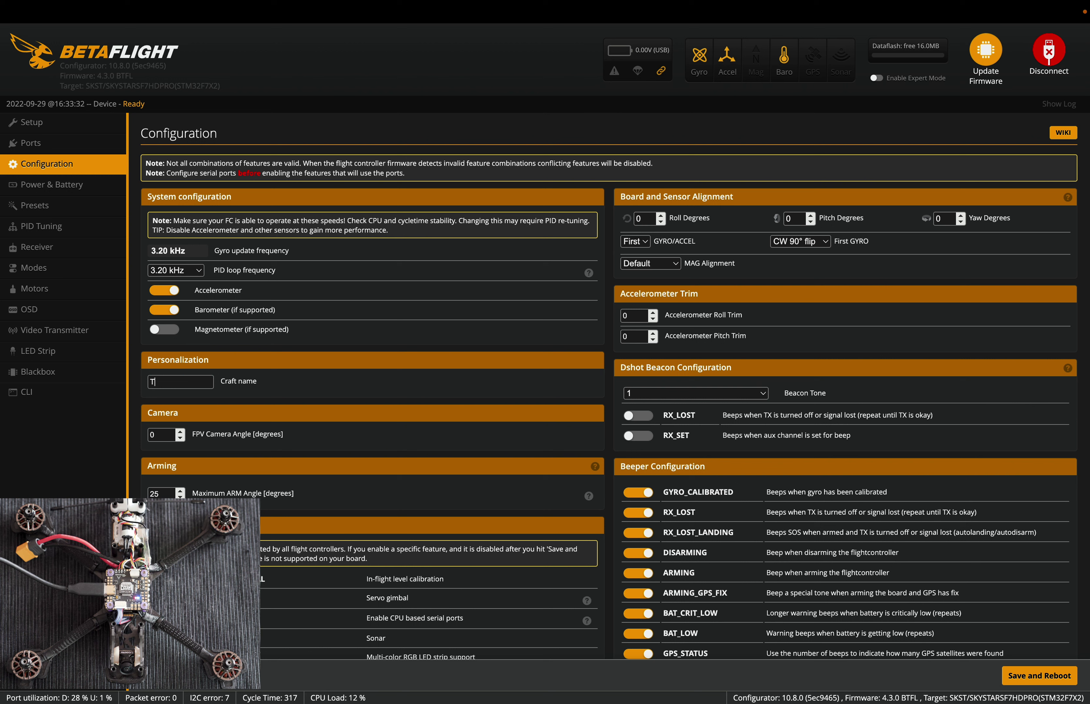
type("BS Source One")
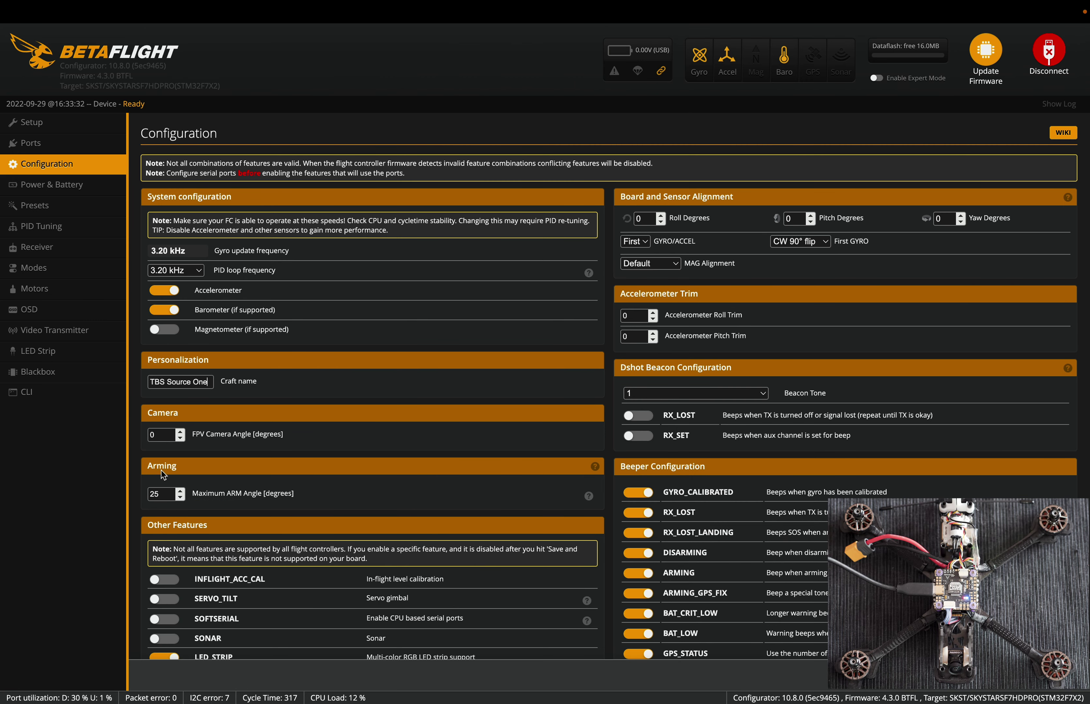
left_click_drag(165, 496, 147, 498)
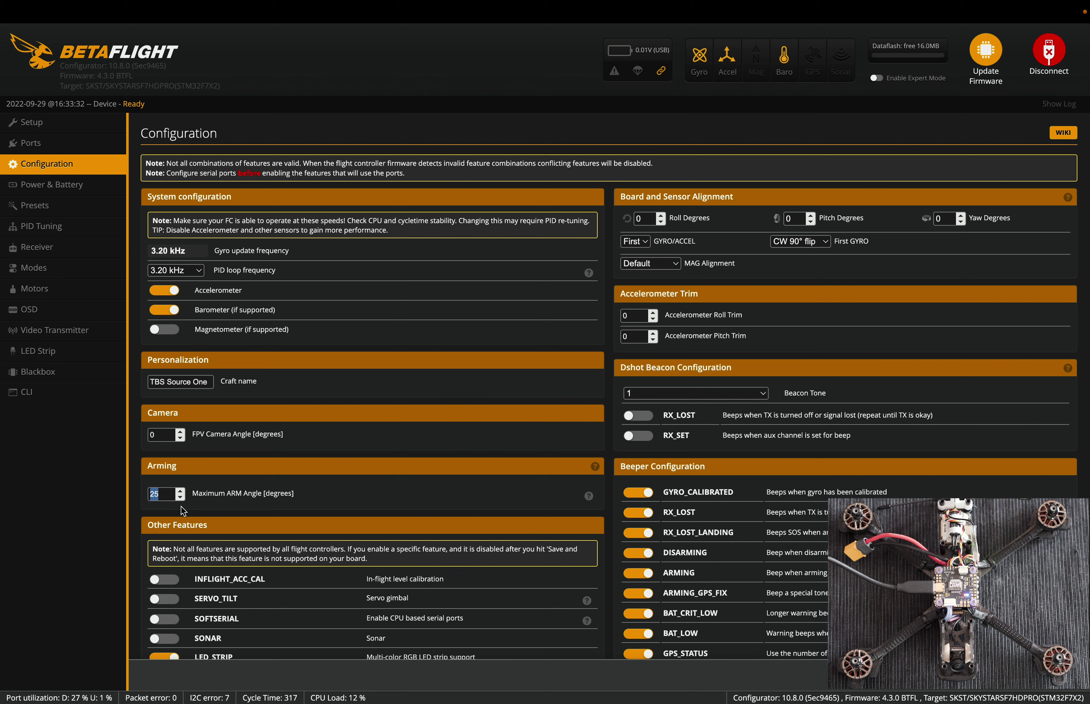
type("180")
- Turn off the LED_STRIP feature among the other features of the configuration
scroll(455, 472, "down", 3)
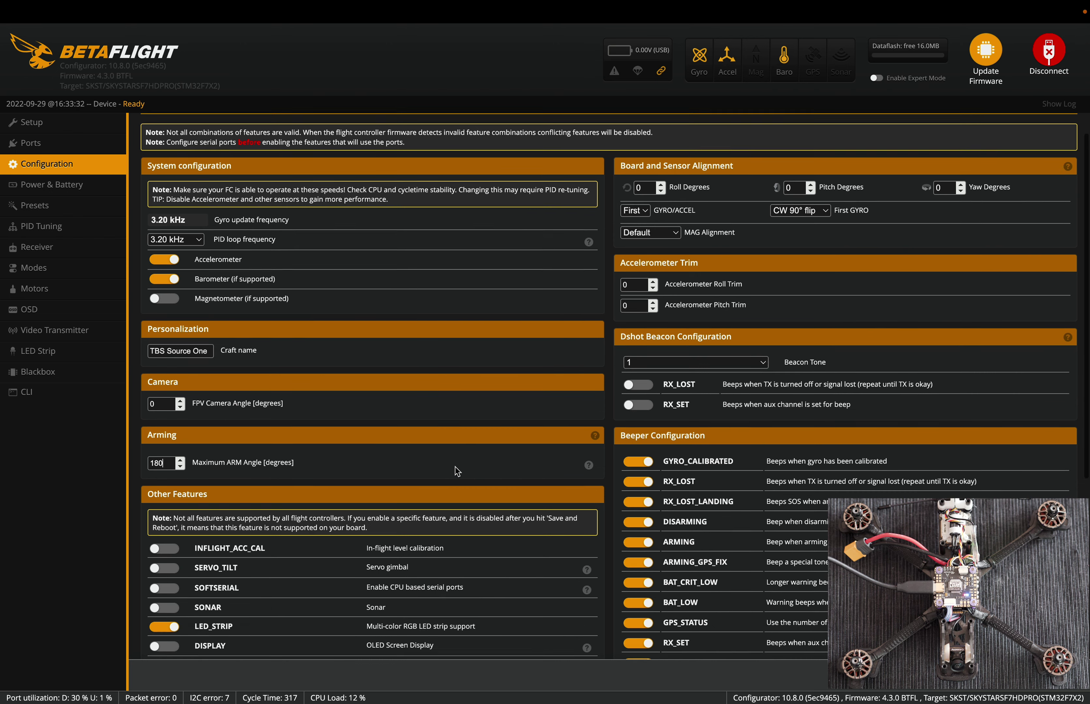
scroll(455, 472, "down", 2)
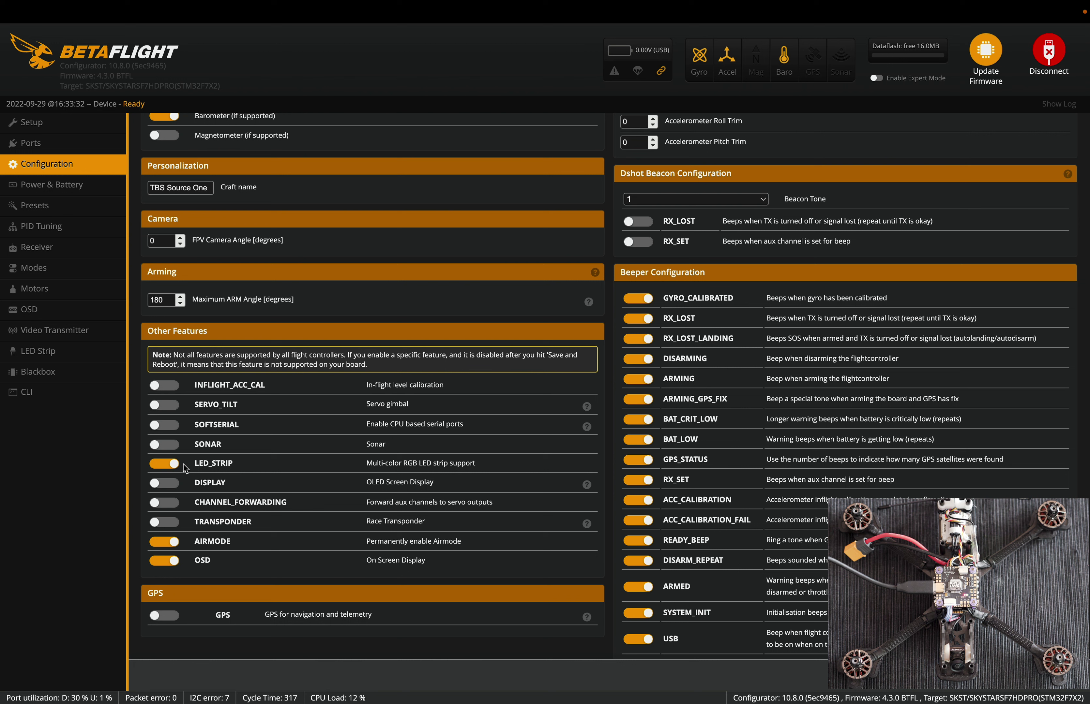
left_click(173, 469)
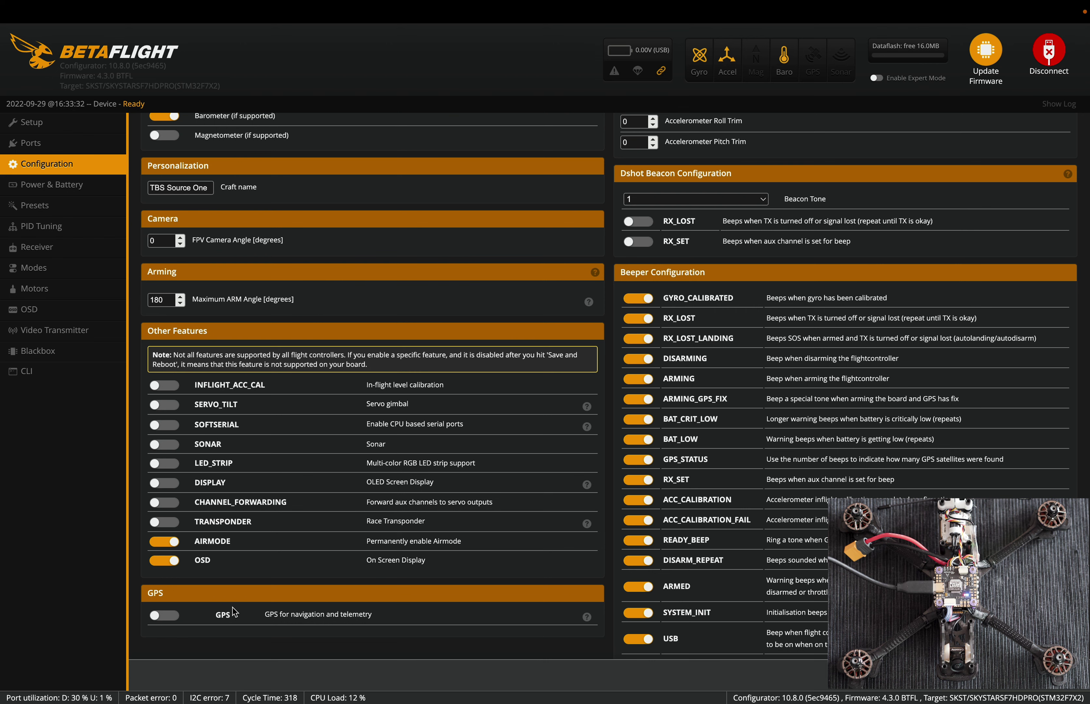
- Try enabling GPS with the MSP protocol, and switch the GPS feature off again
left_click(163, 614)
scroll(160, 613, "down", 2)
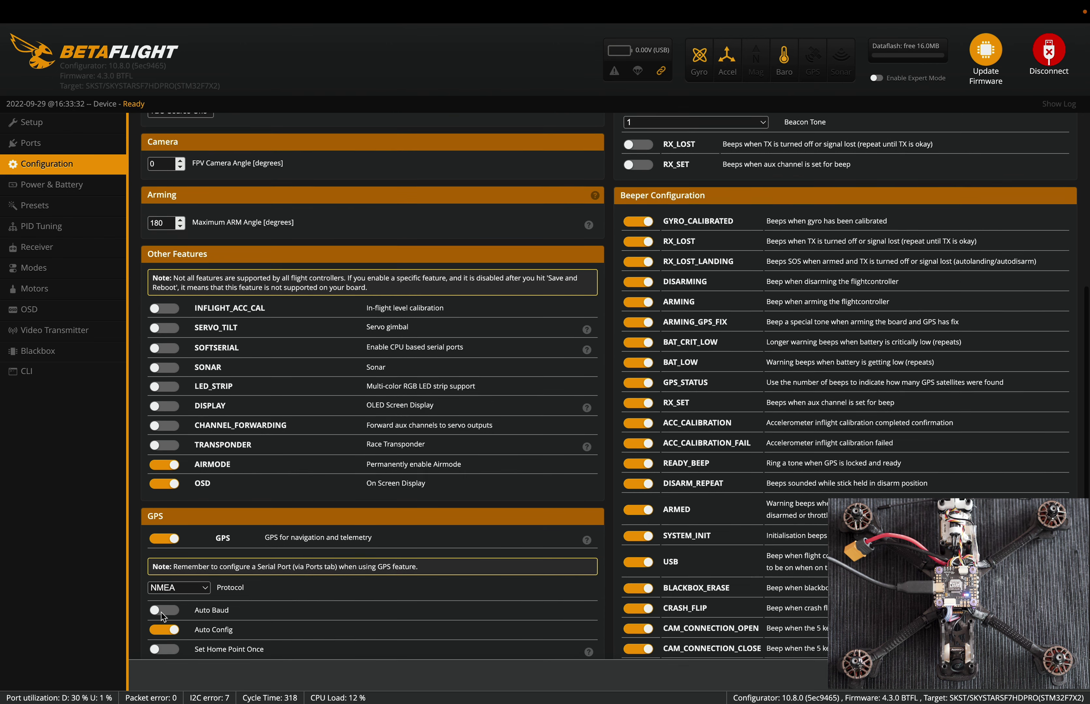
scroll(161, 616, "down", 1)
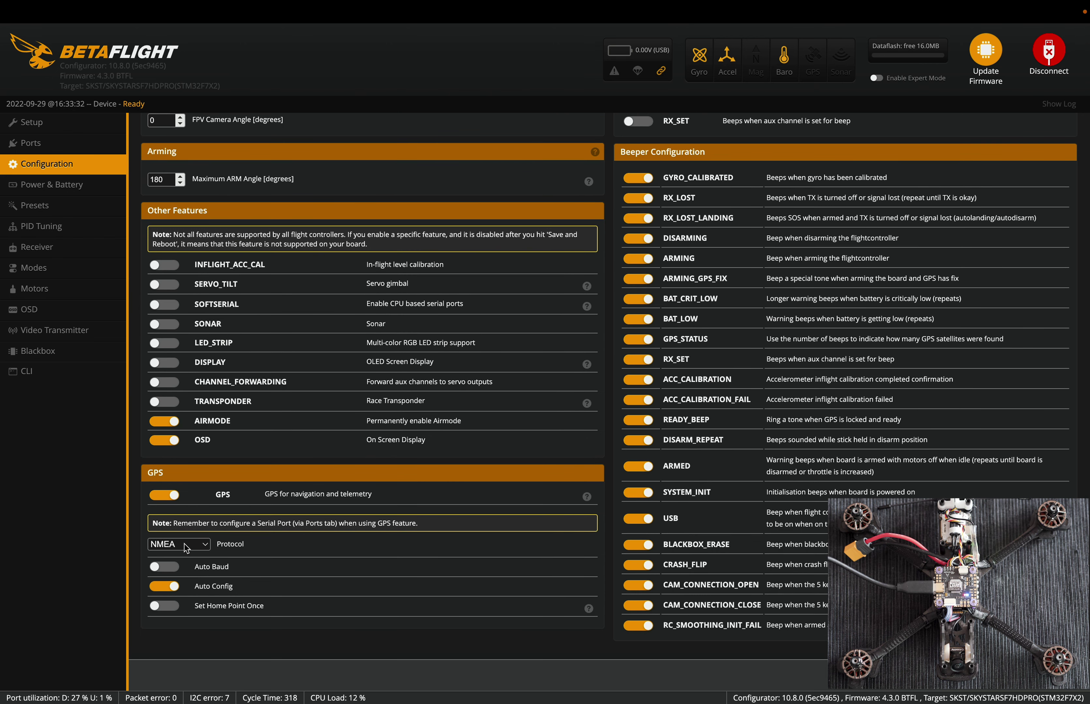
left_click(204, 546)
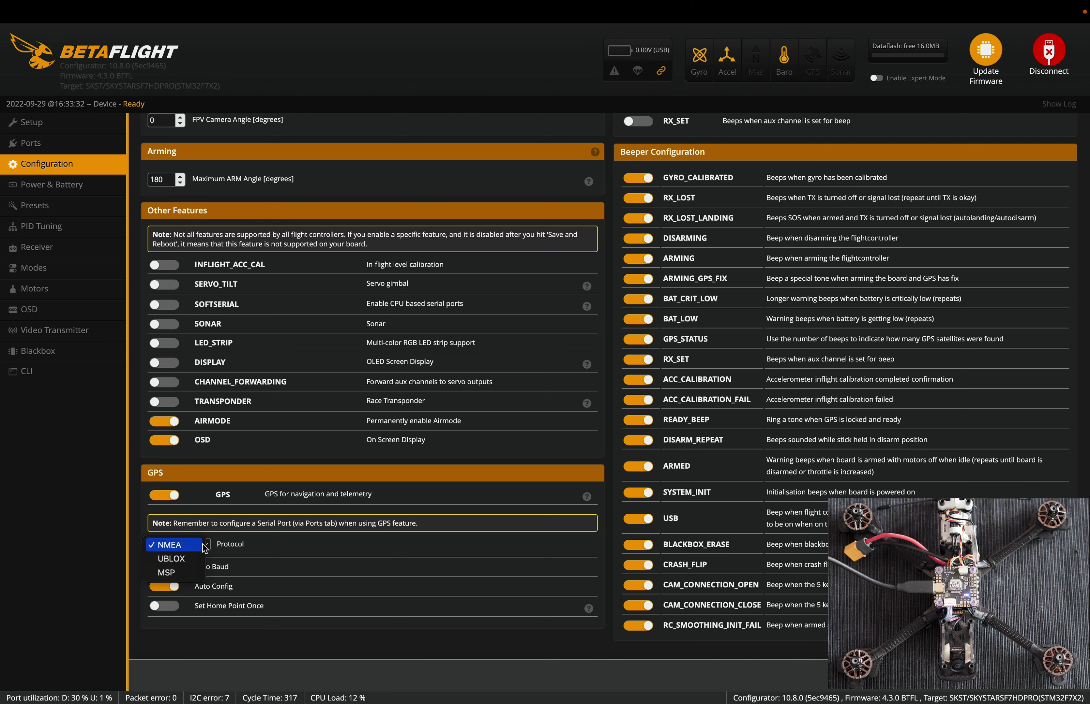
left_click(204, 548)
left_click(204, 548)
left_click(193, 574)
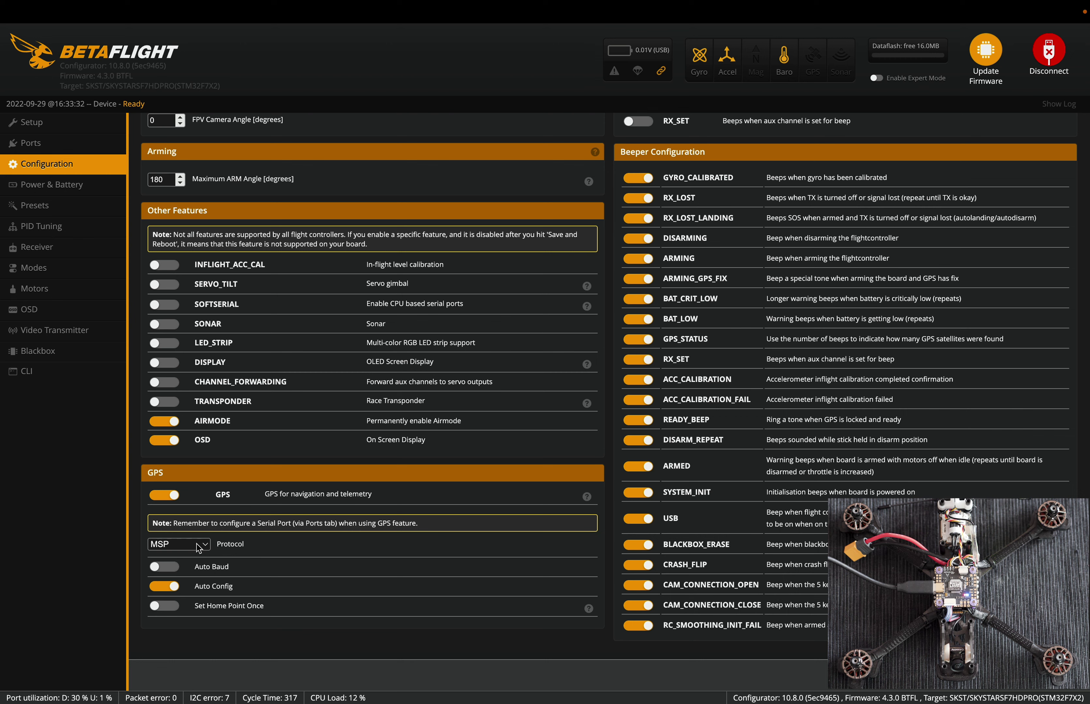
left_click(199, 548)
left_click(192, 516)
left_click(171, 498)
- Enable the RX_SET and RX_LOST beeps in the Dshot beacon configuration
scroll(305, 518, "up", 7)
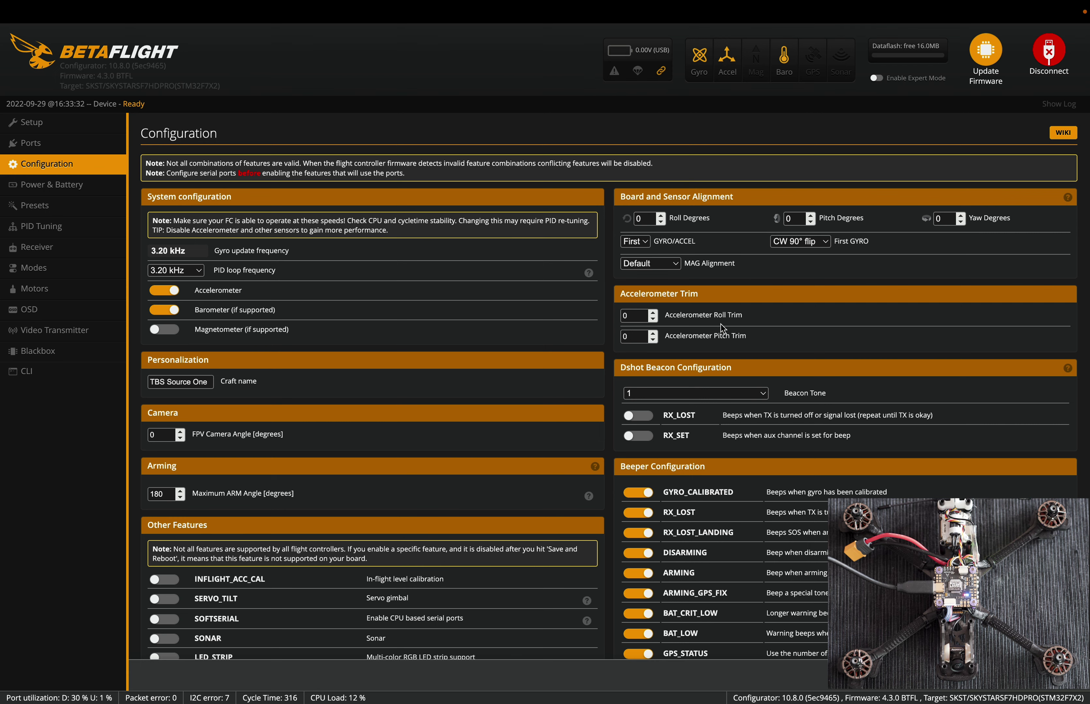
scroll(722, 331, "down", 2)
scroll(722, 330, "down", 5)
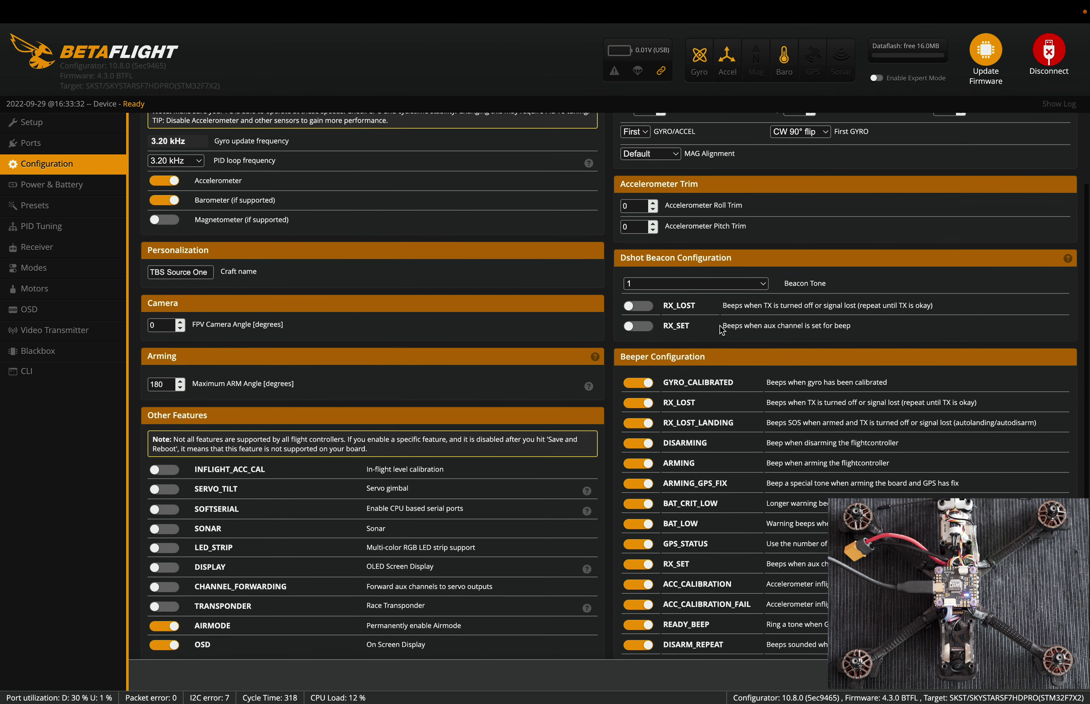
left_click(641, 327)
left_click(645, 311)
- Save the configuration, reboot the flight controller and dismiss the motor protocol warning
scroll(645, 311, "down", 5)
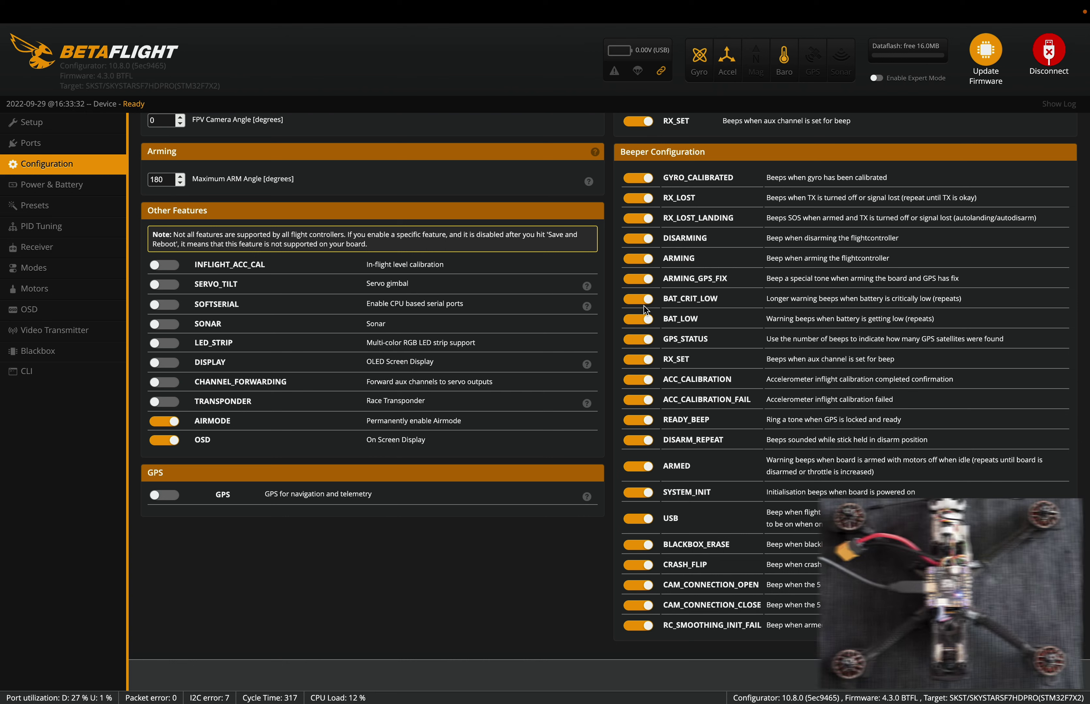
left_click(1050, 677)
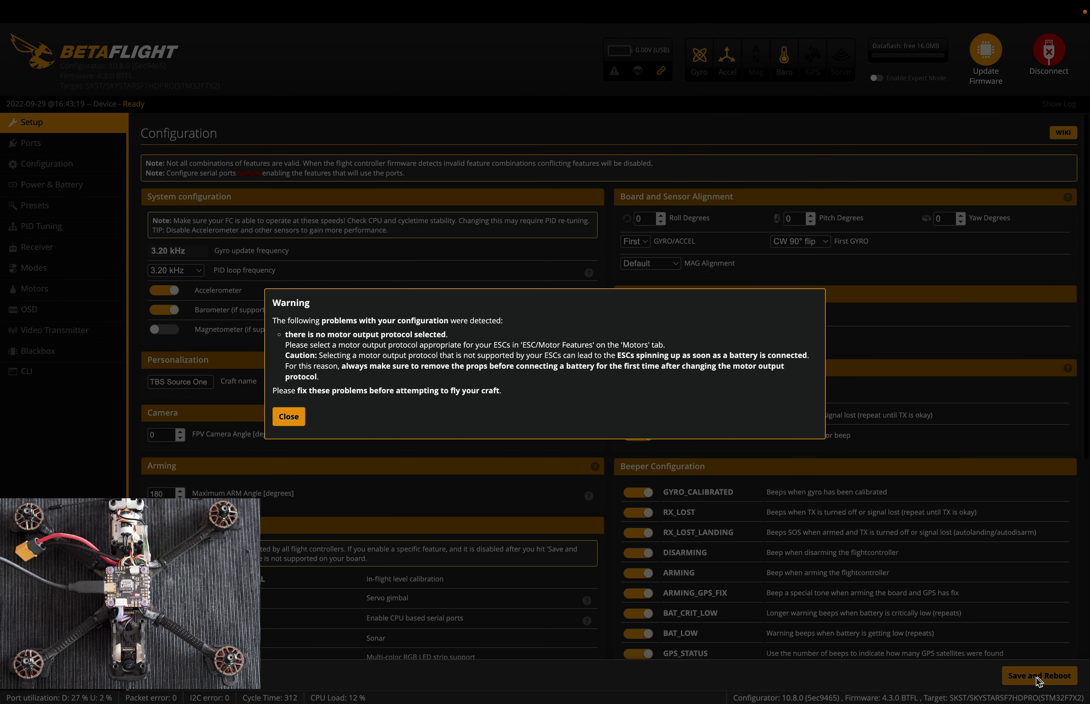
left_click(288, 417)
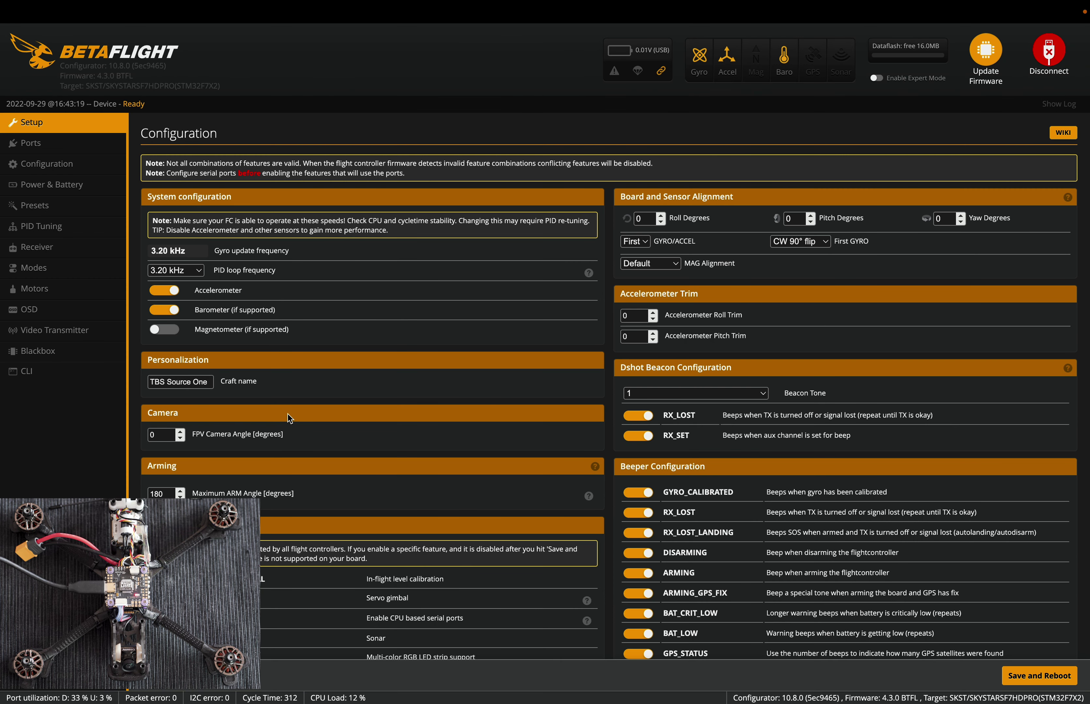
- Open the power and battery settings of the flight controller
left_click(82, 191)
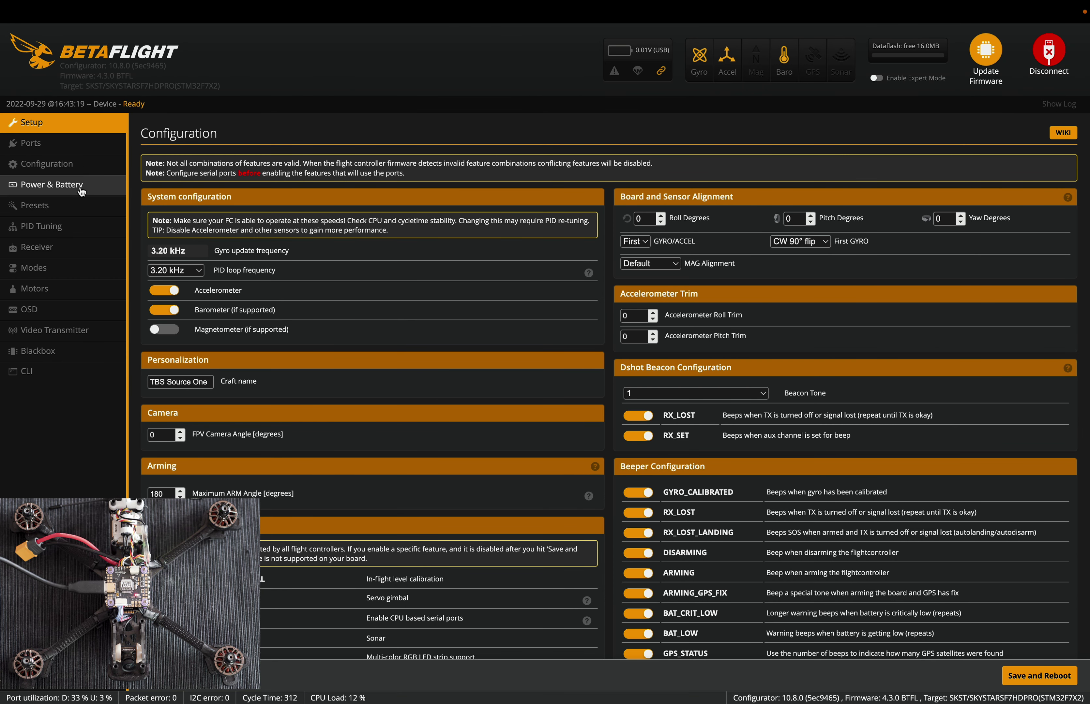
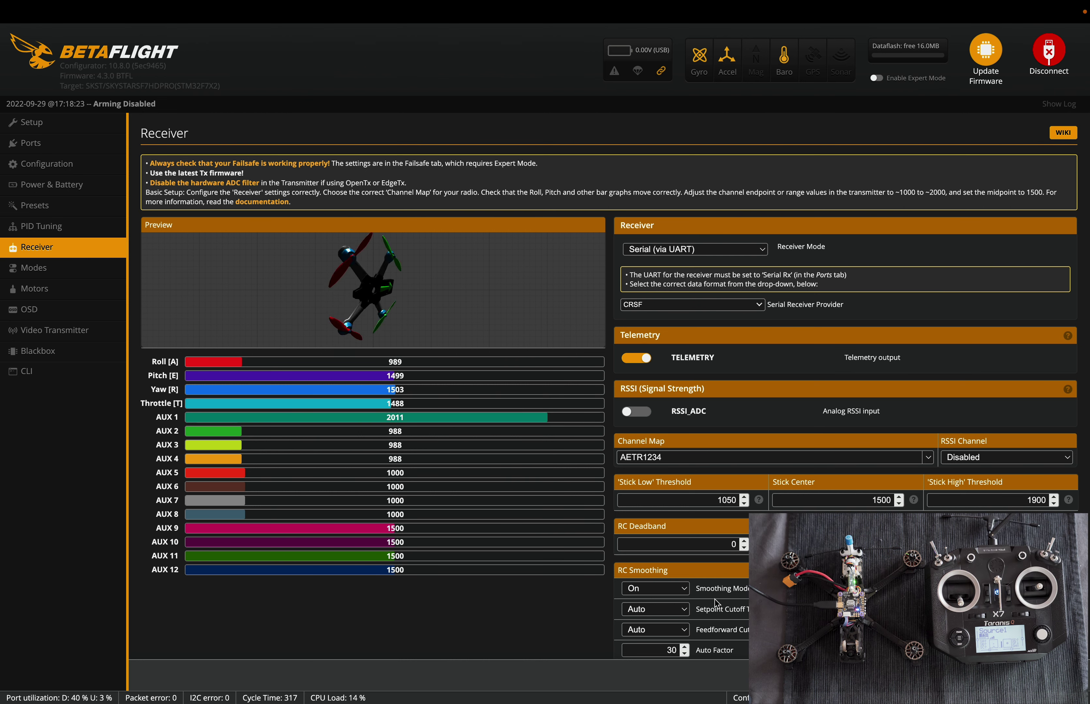
- Try the FrSky / Futaba / Hitec channel map, and settle on Spektrum / Graupner / JR (TAER1234) in the receiver settings
left_click(930, 458)
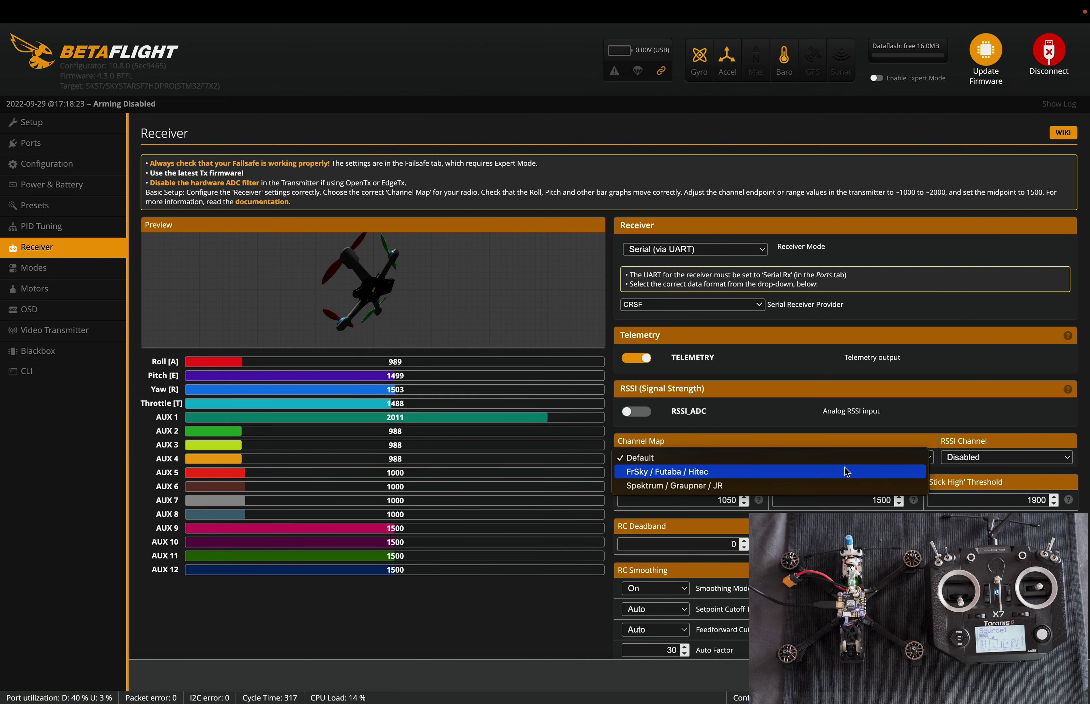
left_click(773, 471)
left_click(930, 460)
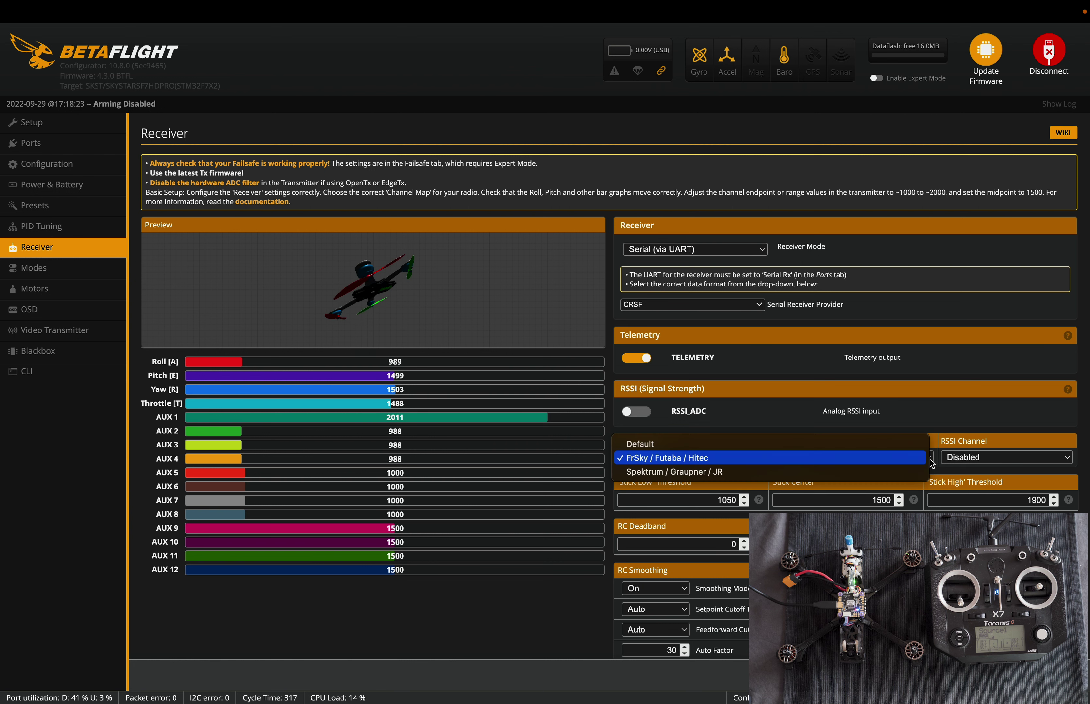
left_click(805, 458)
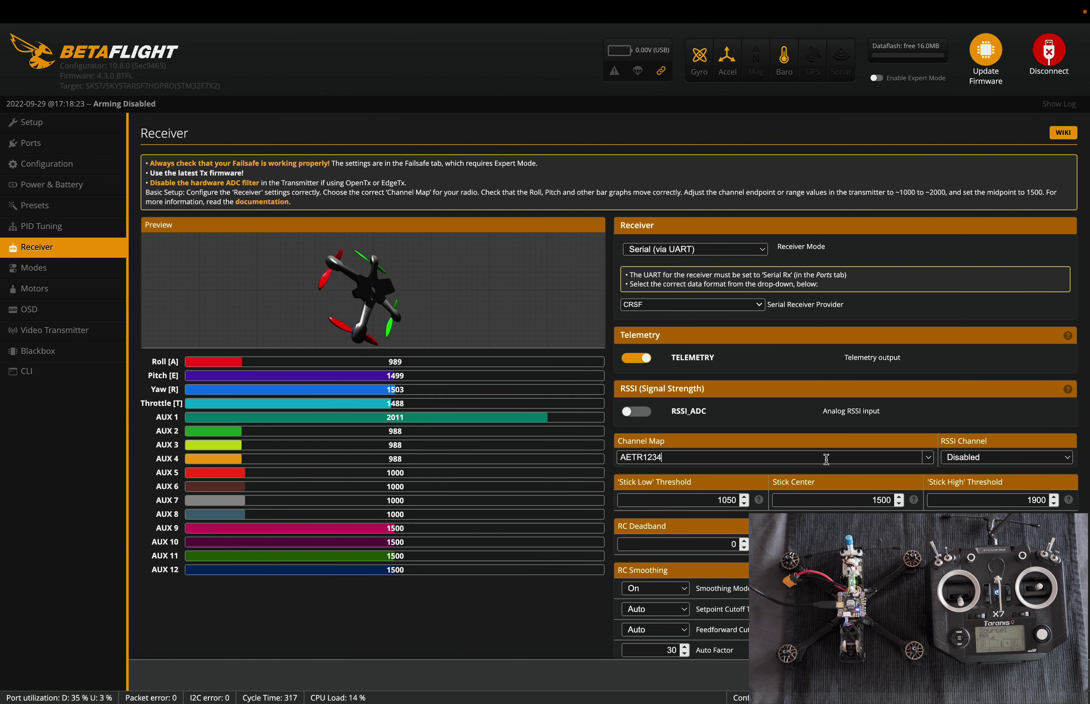
left_click(930, 458)
left_click(811, 478)
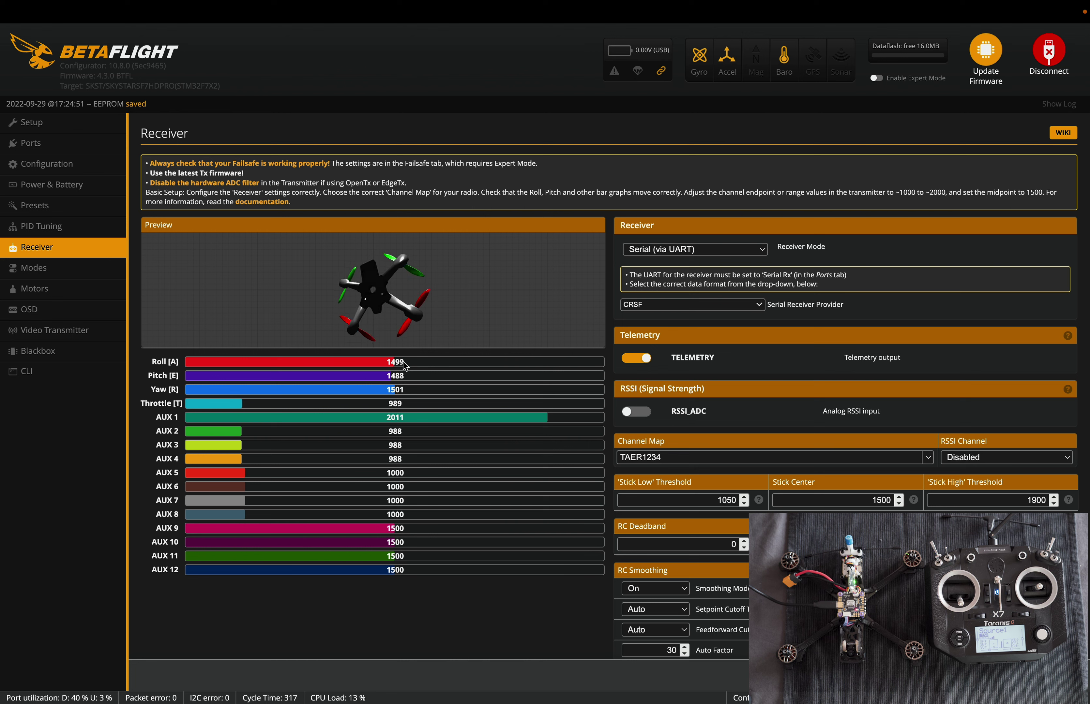
- In the CLI, run rxrange 0 989 2011, rxrange 1 988 2011, rxrange 2 988 2011 and rxrange 3 989 2011
left_click(53, 376)
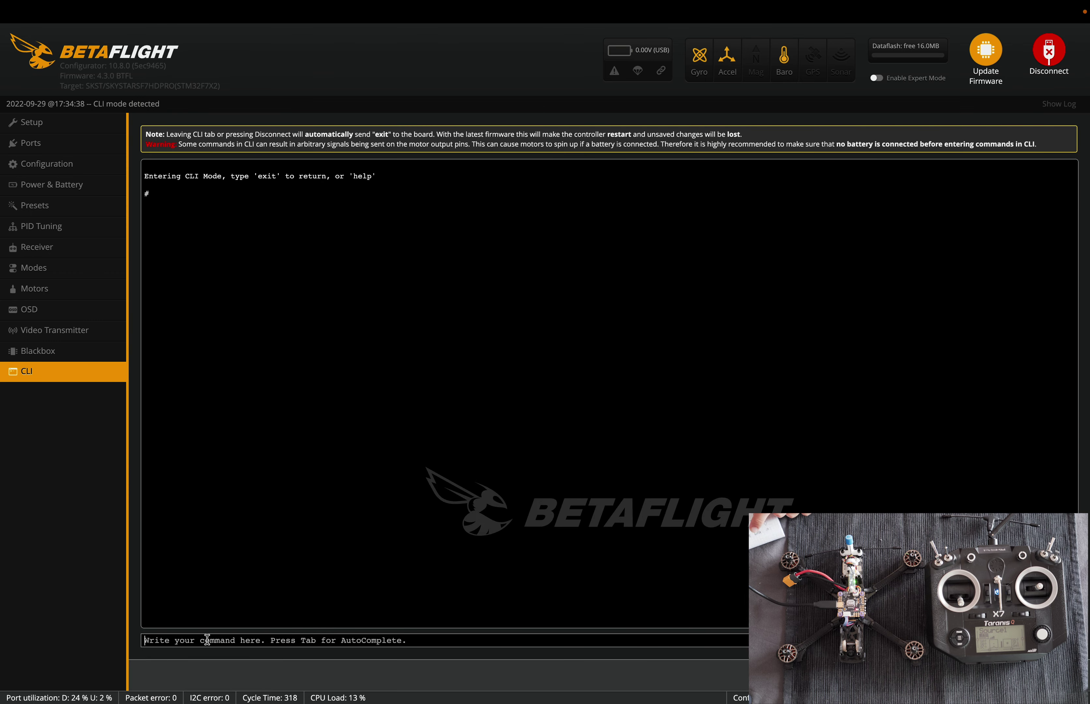
type("rxrange 0 989 2011")
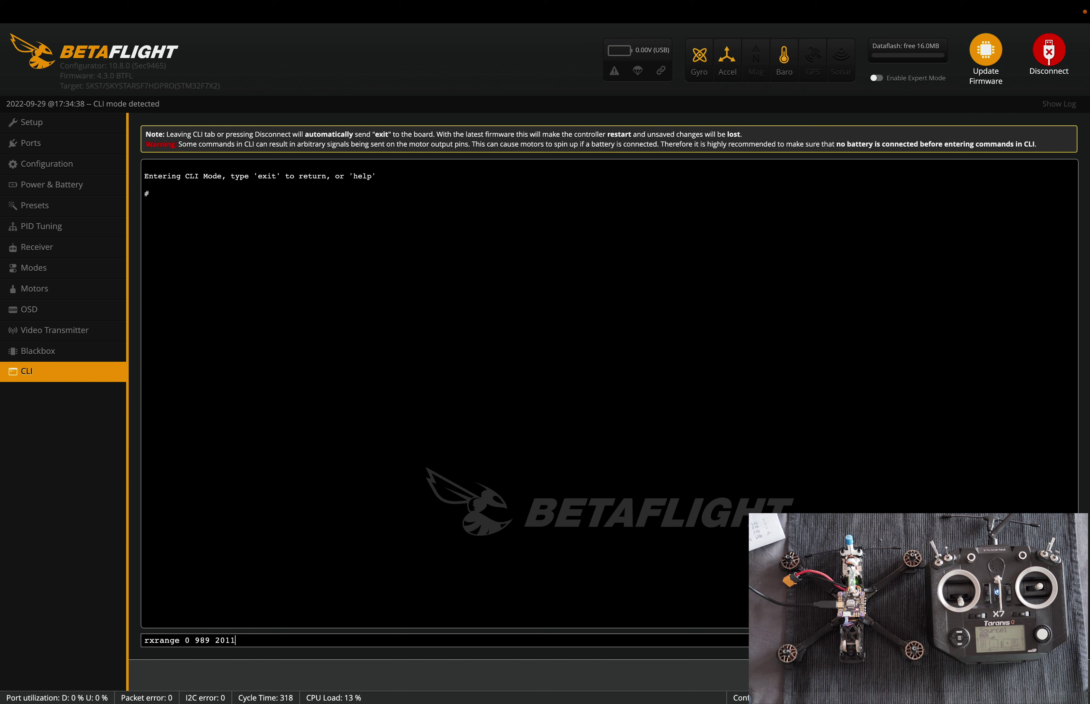
key("Return")
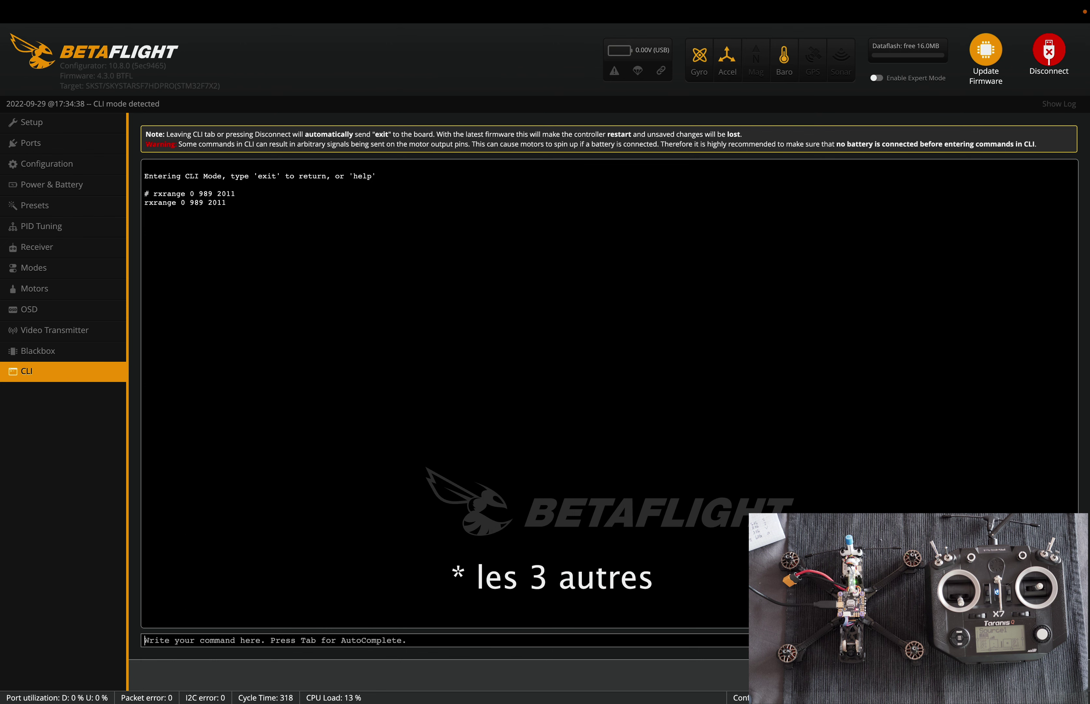
type("rxrange 1 988 2011 rxrange 2 988 2011 rxrange 3 989 2011")
- Save the CLI changes with the save command and dismiss the motor protocol warning after the reboot
type("s")
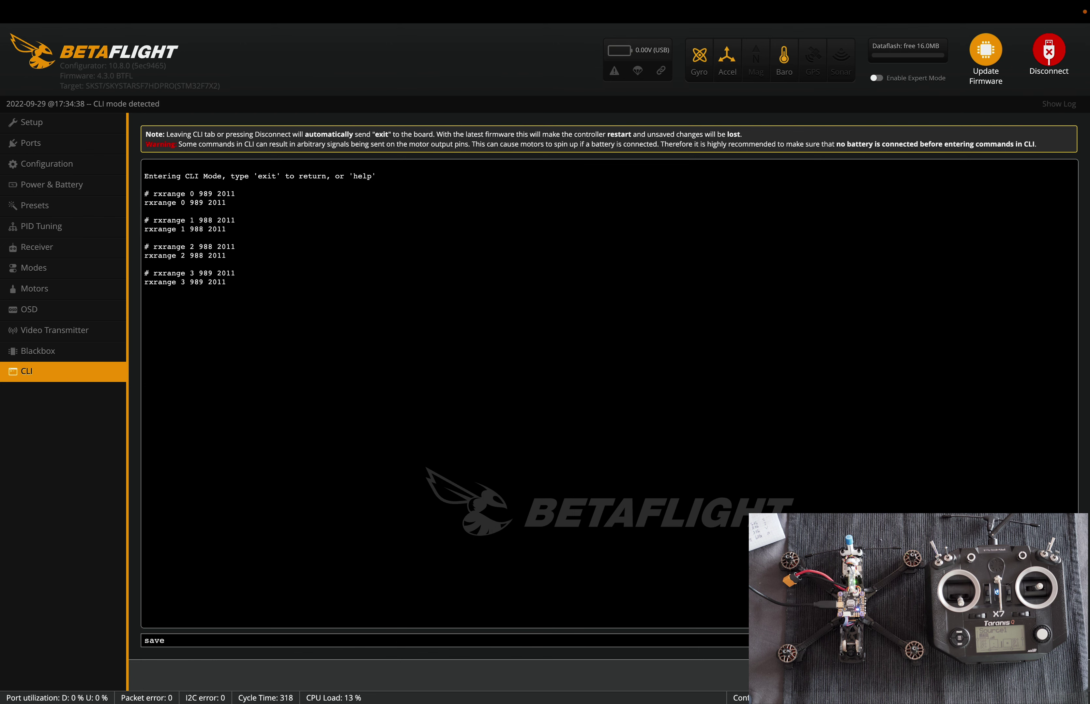
type("ave")
key("Return")
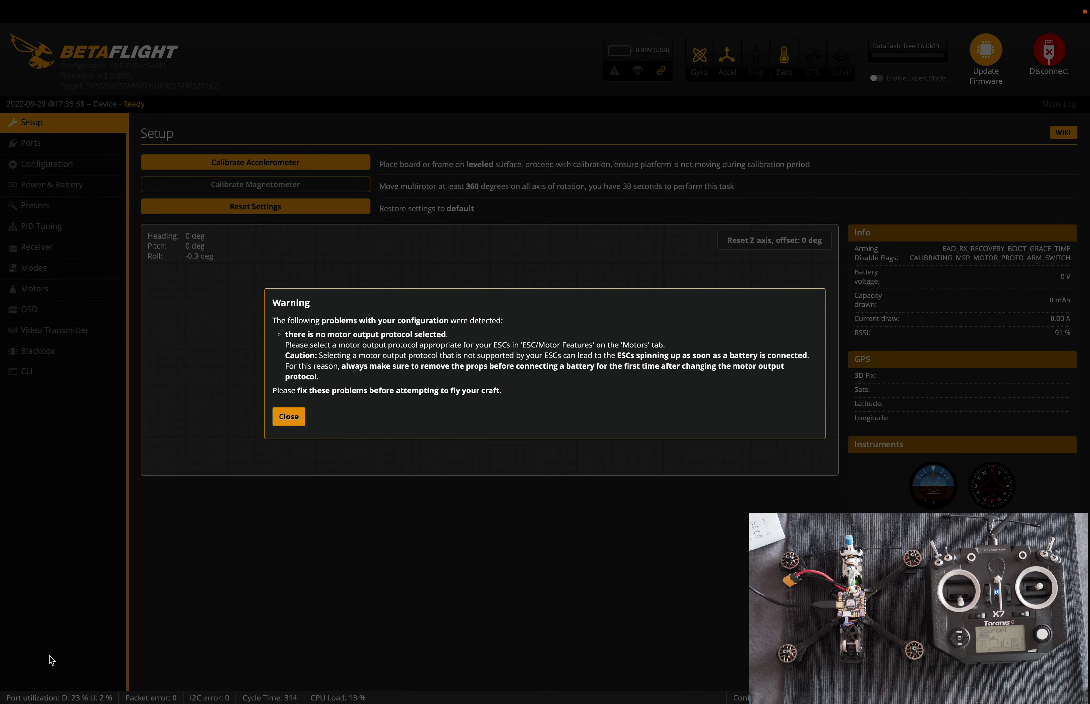
left_click(293, 423)
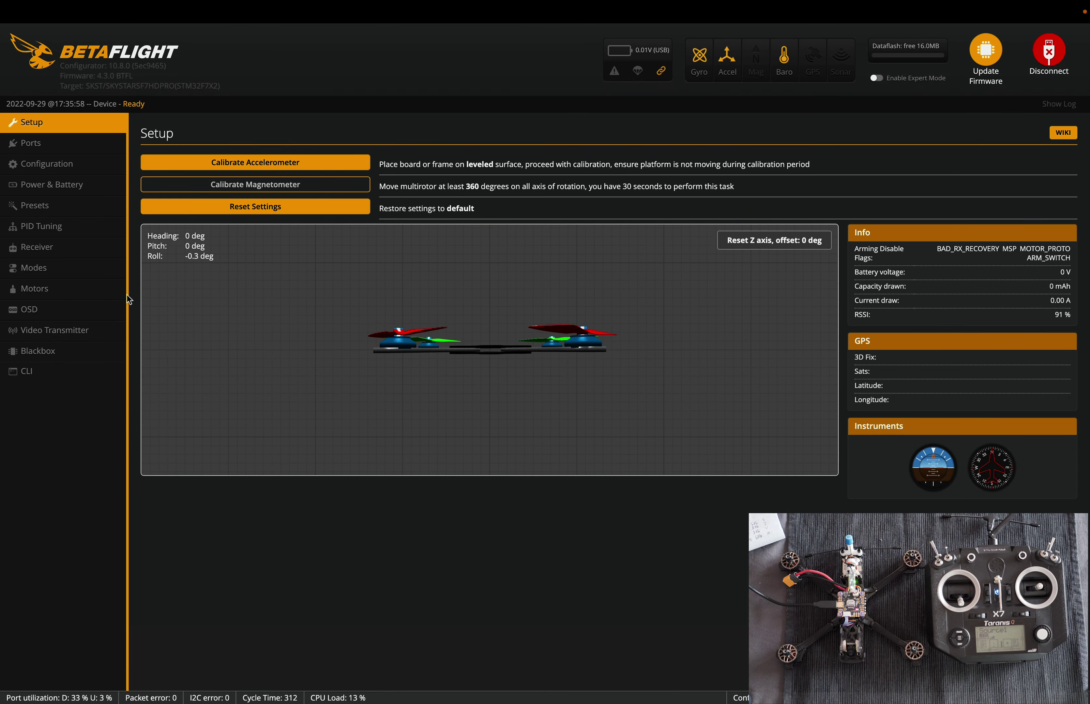
- Set the RC Deadband to 3 in the receiver settings
left_click(79, 260)
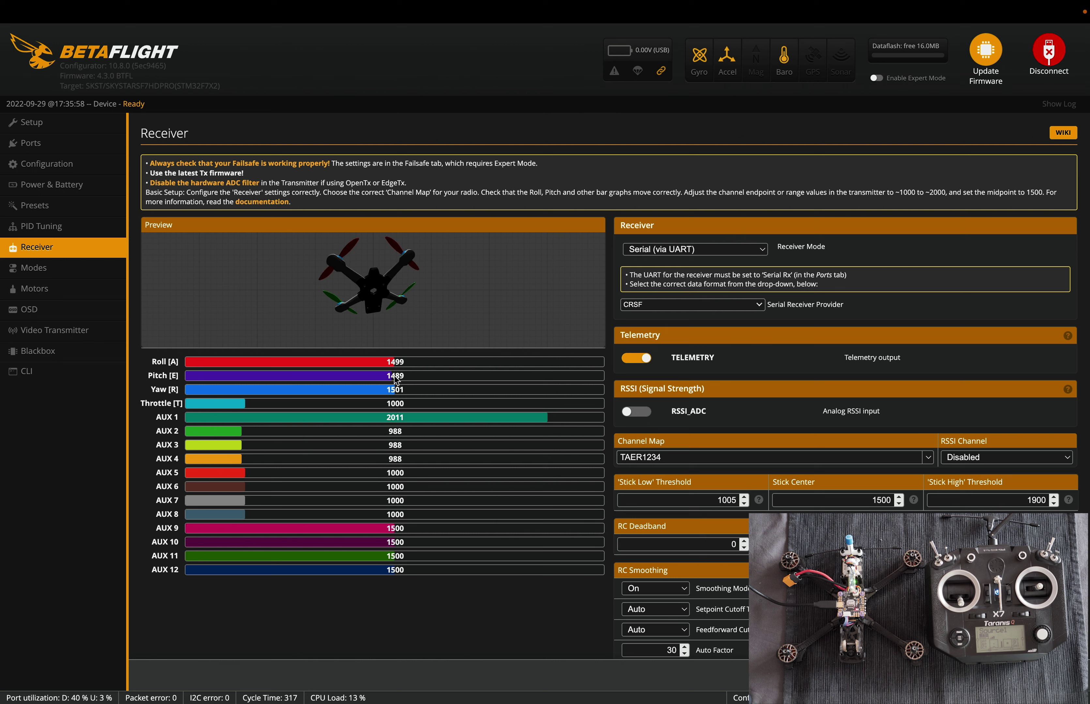
left_click(744, 547)
double_click(744, 541)
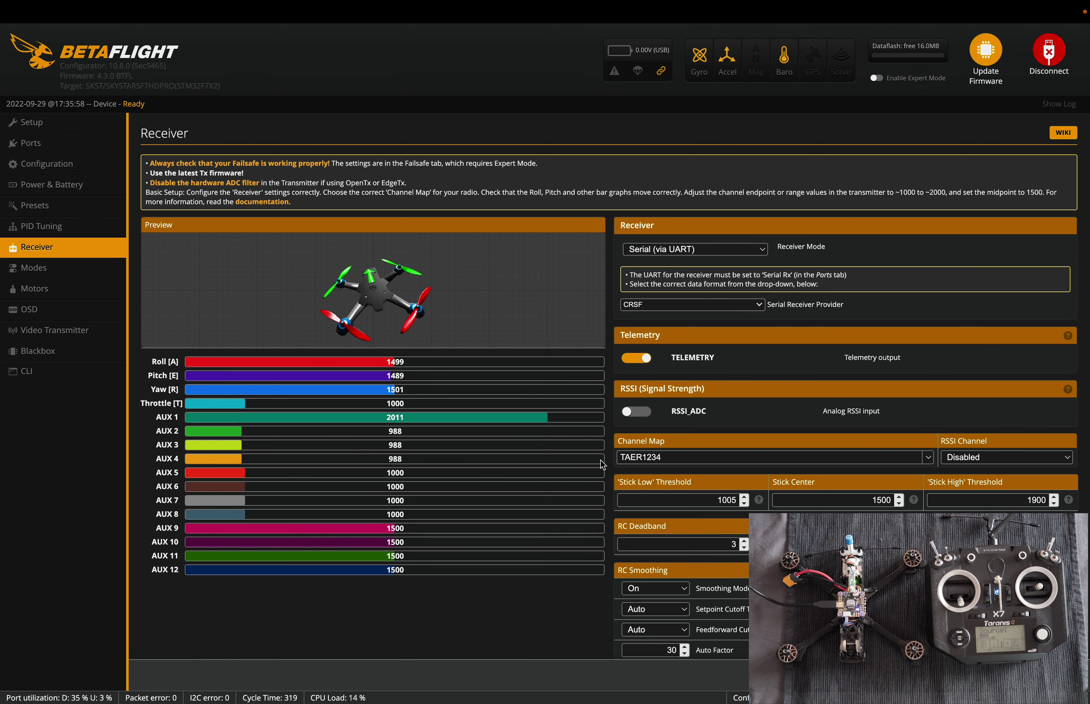
scroll(792, 504, "down", 5)
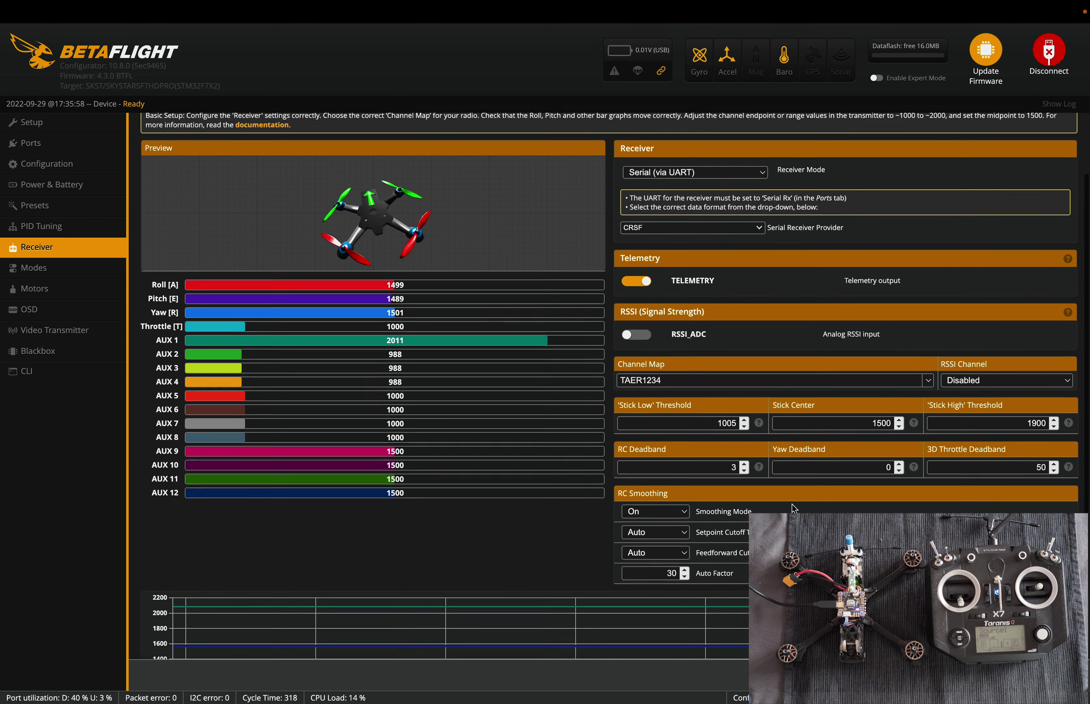
scroll(794, 508, "up", 3)
scroll(793, 509, "up", 2)
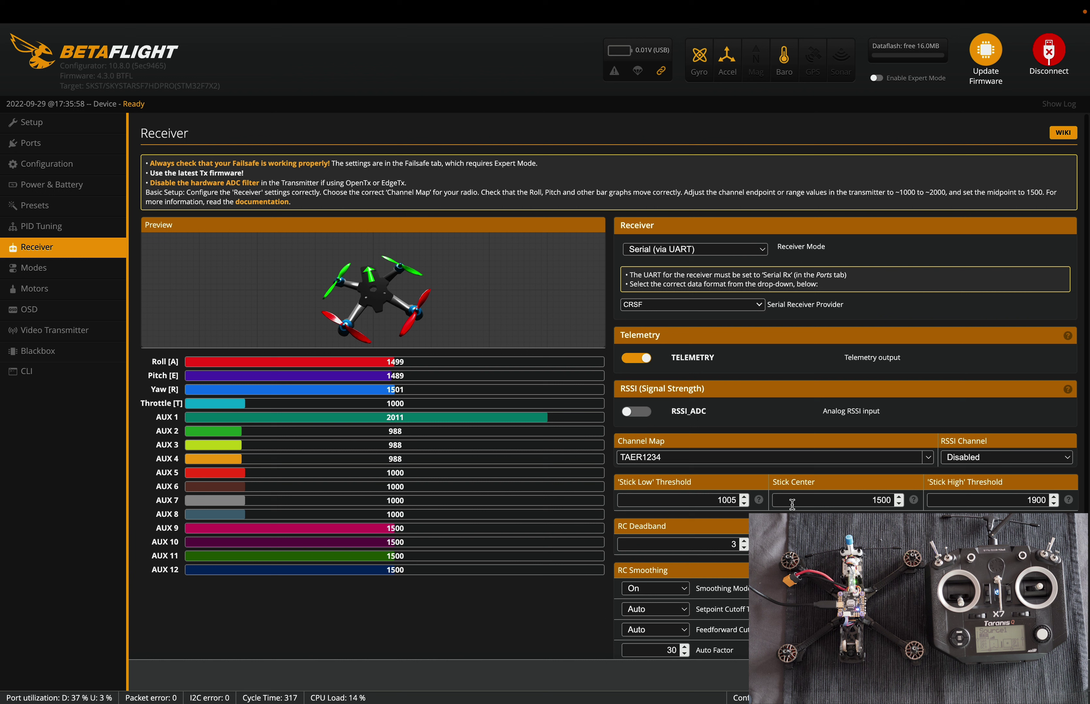
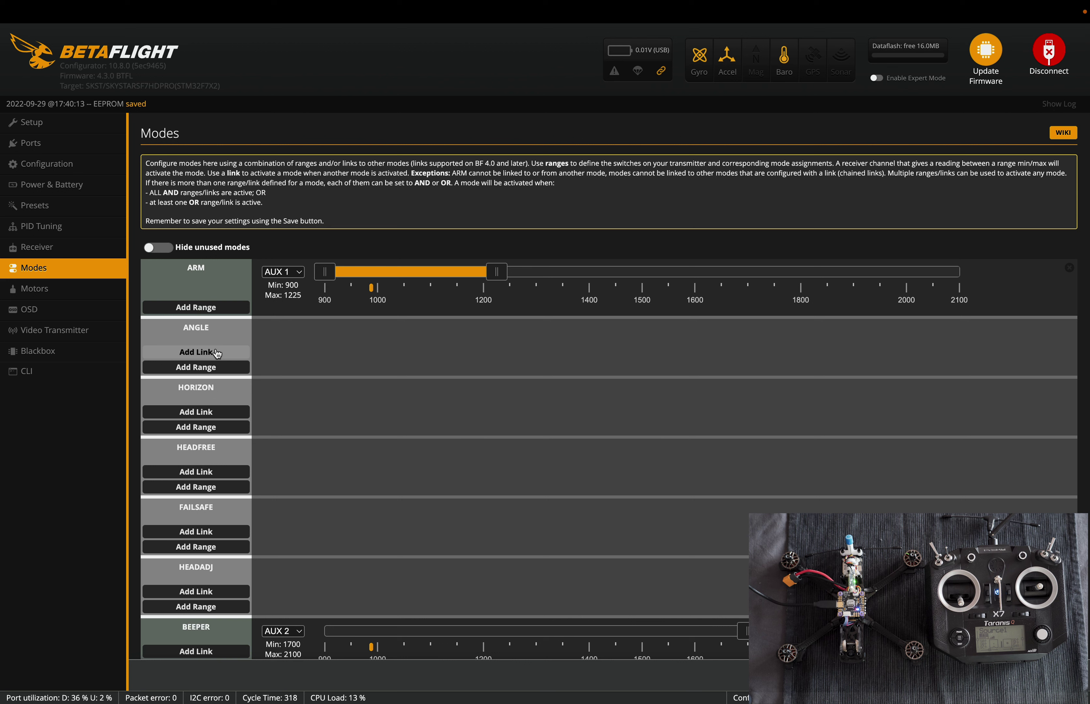
- Add a range for the ANGLE mode and assign it to AUX 2, keeping the 1300 to 1700 span
left_click(194, 368)
left_click(282, 331)
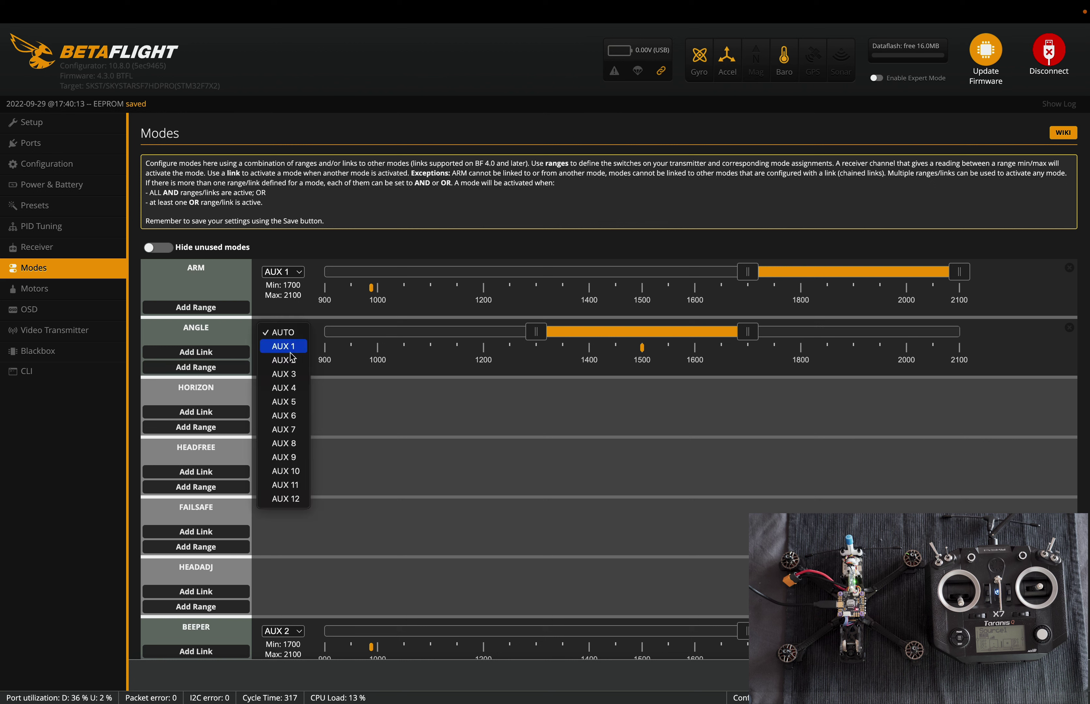
left_click(293, 360)
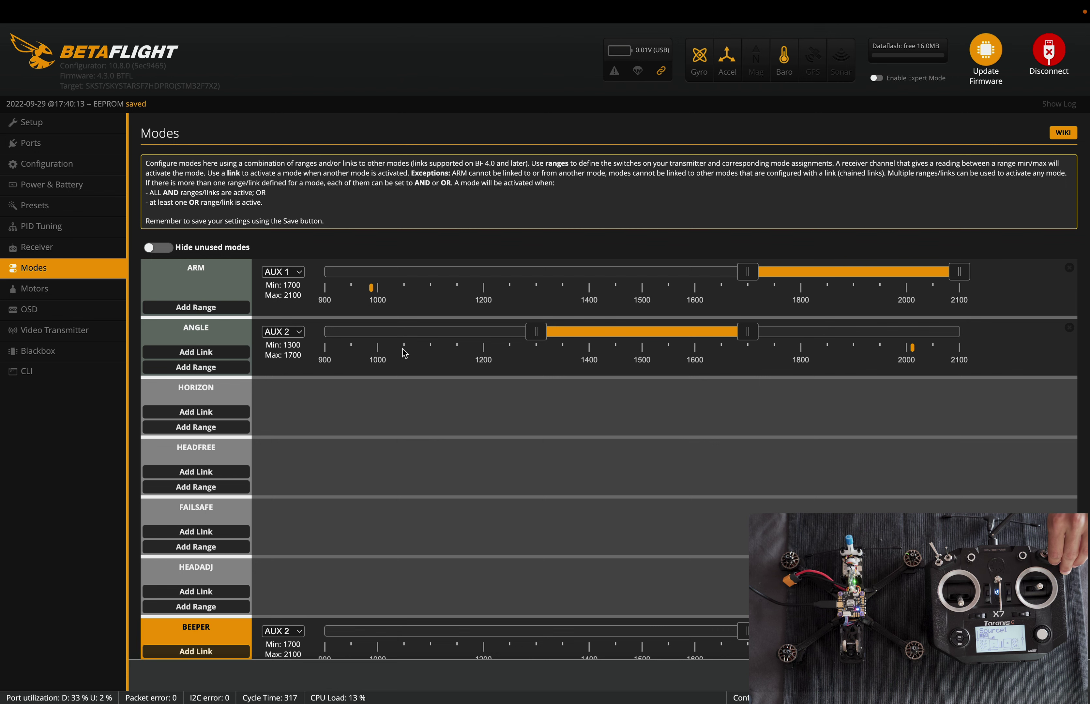
- Assign the BEEPER mode's range to the AUX 6 channel
scroll(422, 465, "down", 1)
scroll(423, 466, "down", 1)
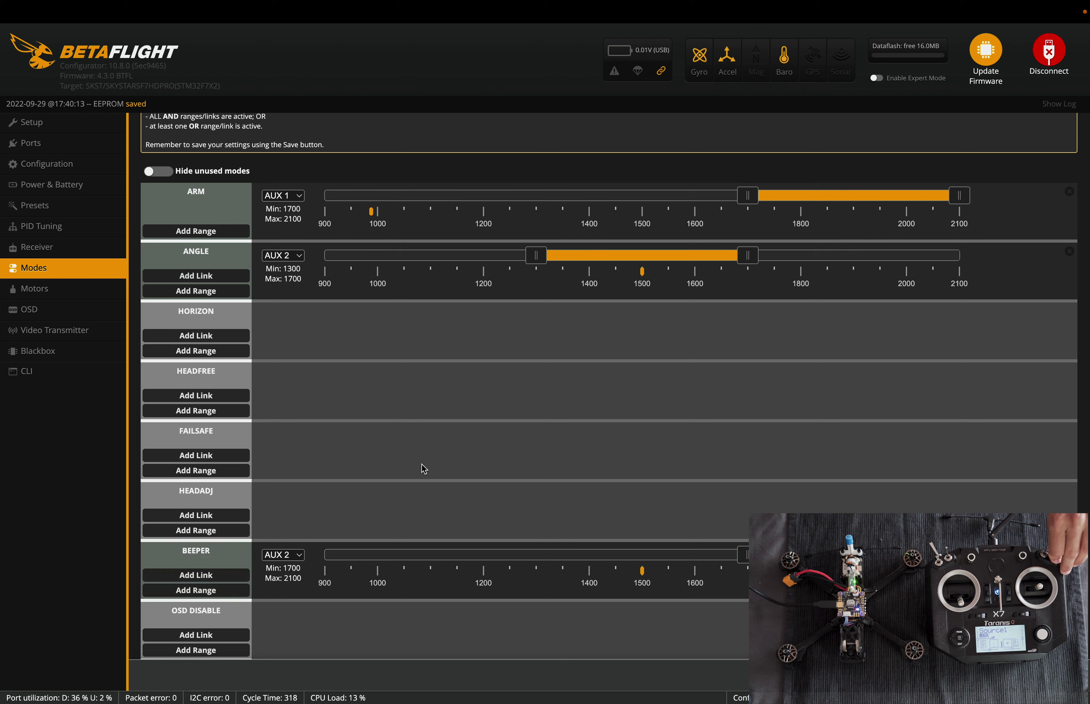
left_click(299, 563)
left_click(300, 612)
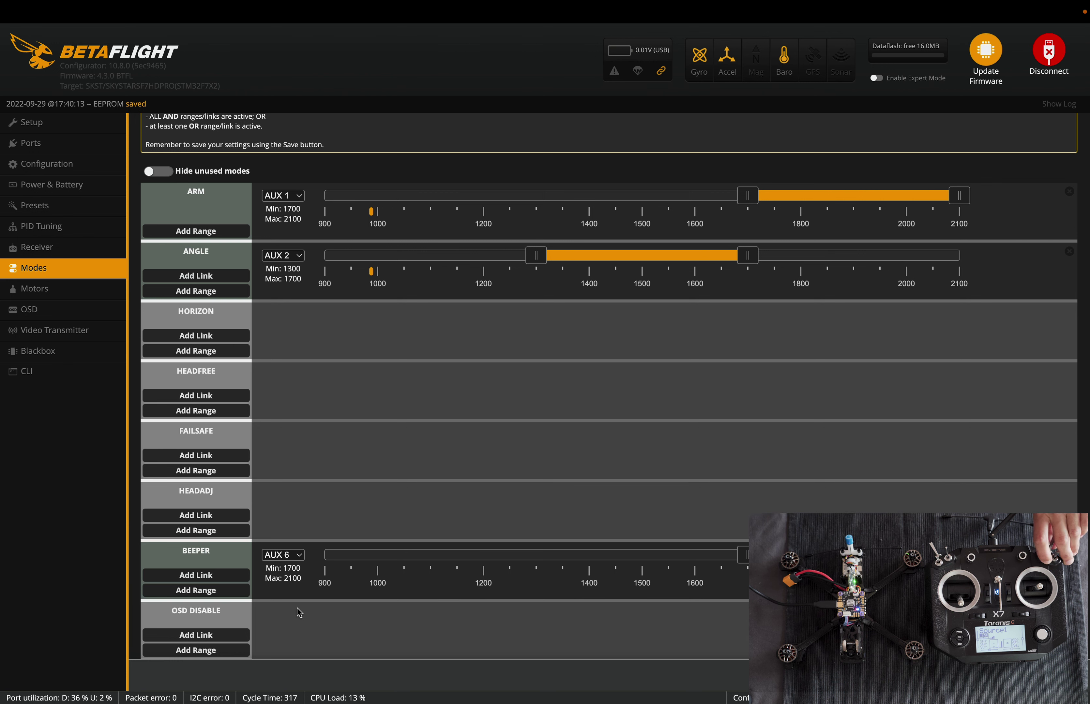
- Look through the complete list of flight modes to review which ones have ranges assigned
scroll(297, 608, "up", 3)
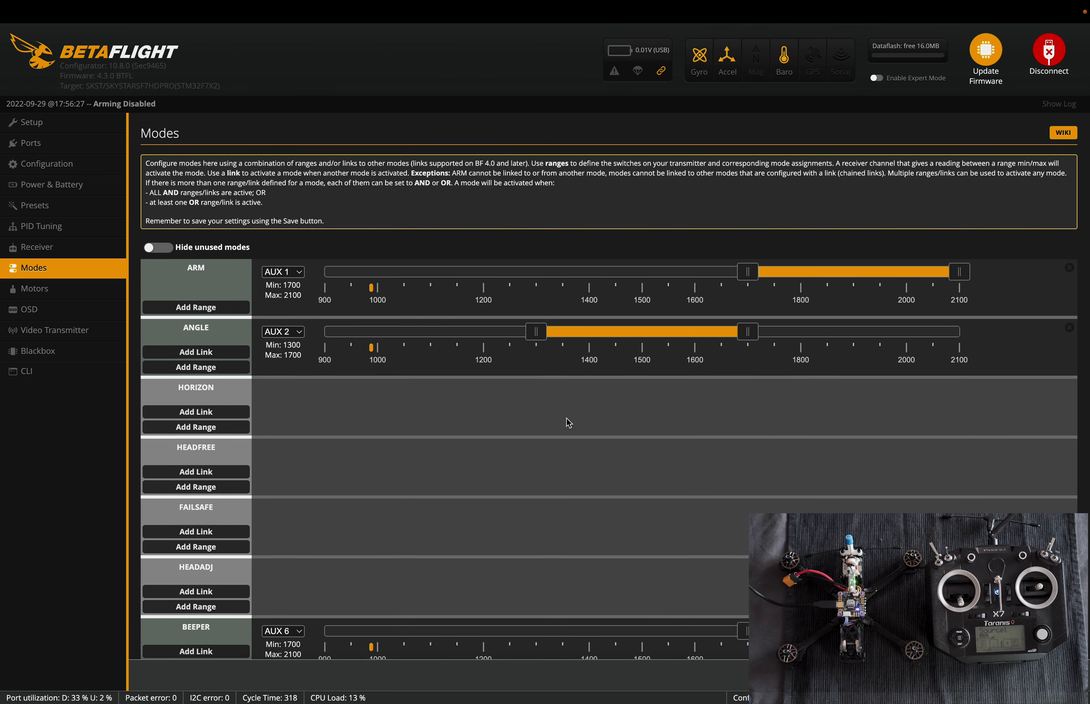
scroll(567, 418, "down", 10)
scroll(566, 418, "down", 10)
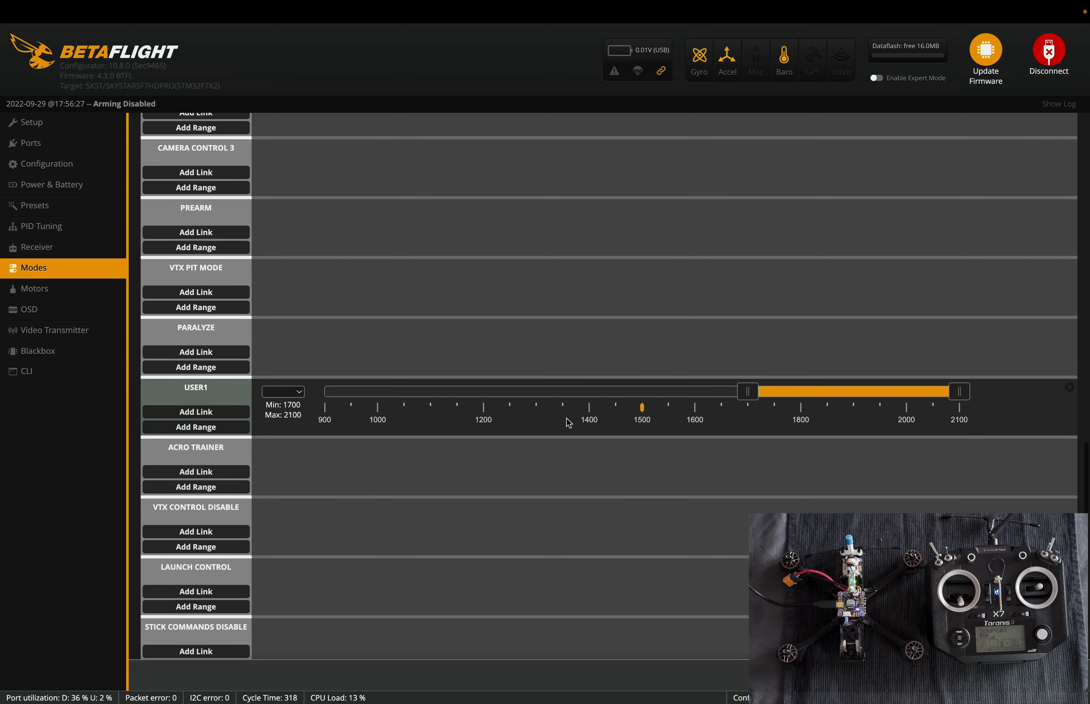
scroll(566, 418, "down", 2)
scroll(566, 418, "up", 7)
scroll(567, 422, "up", 13)
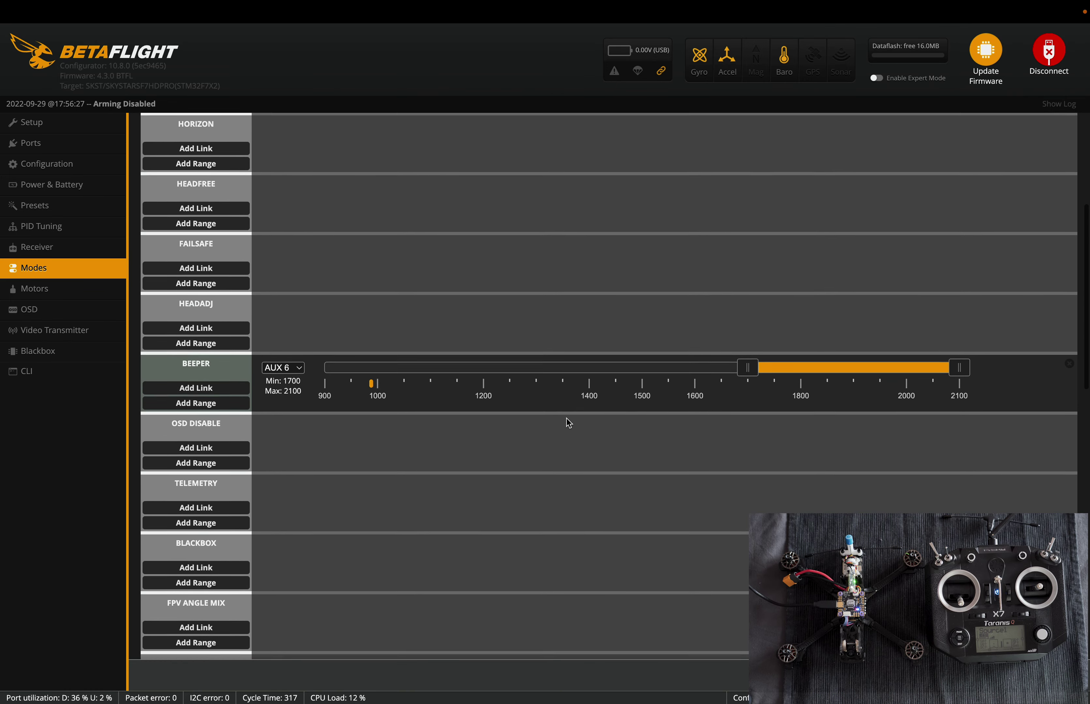
scroll(566, 419, "up", 4)
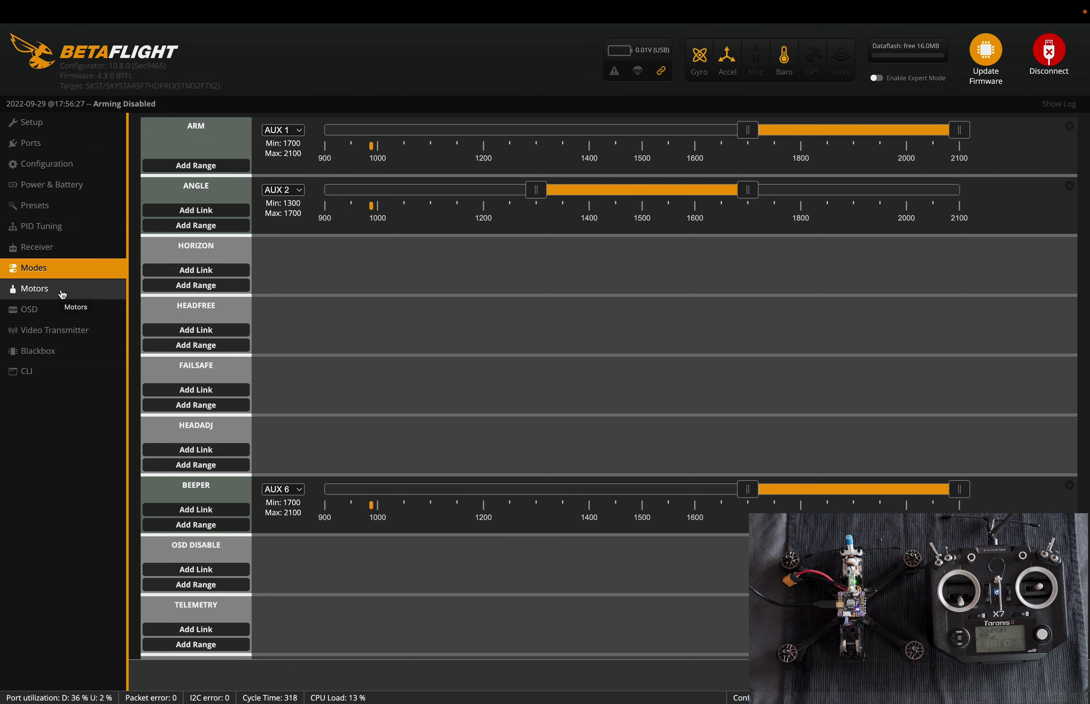
scroll(451, 388, "up", 3)
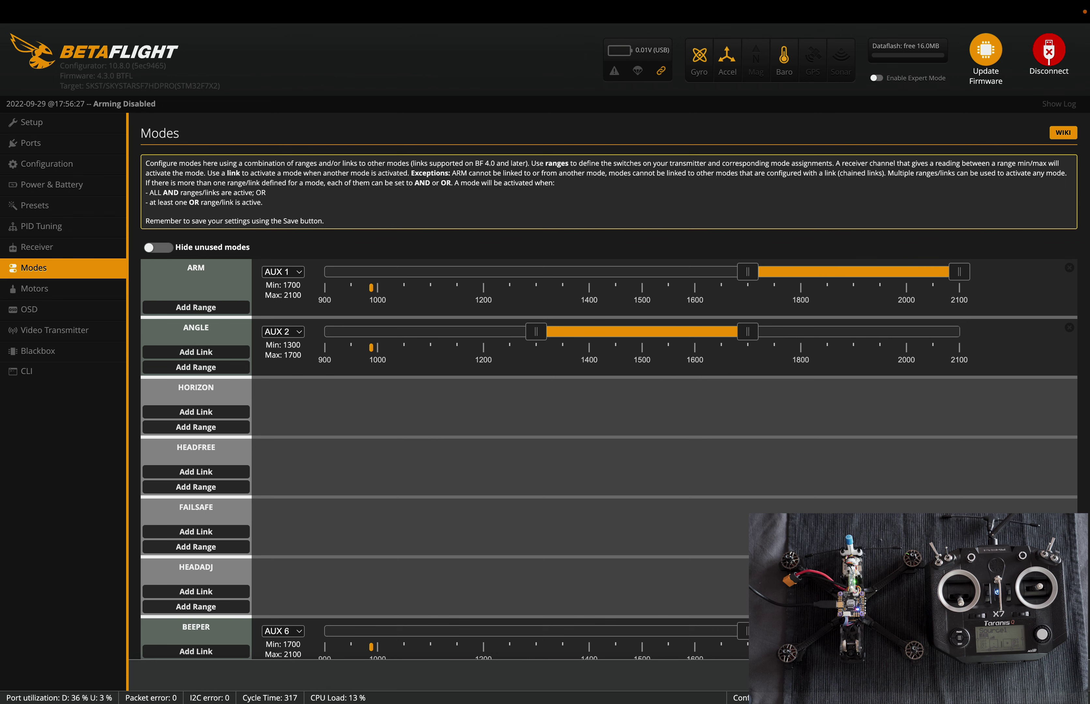
- Set the ESC/Motor protocol to DSHOT300 in the motor settings
left_click(35, 290)
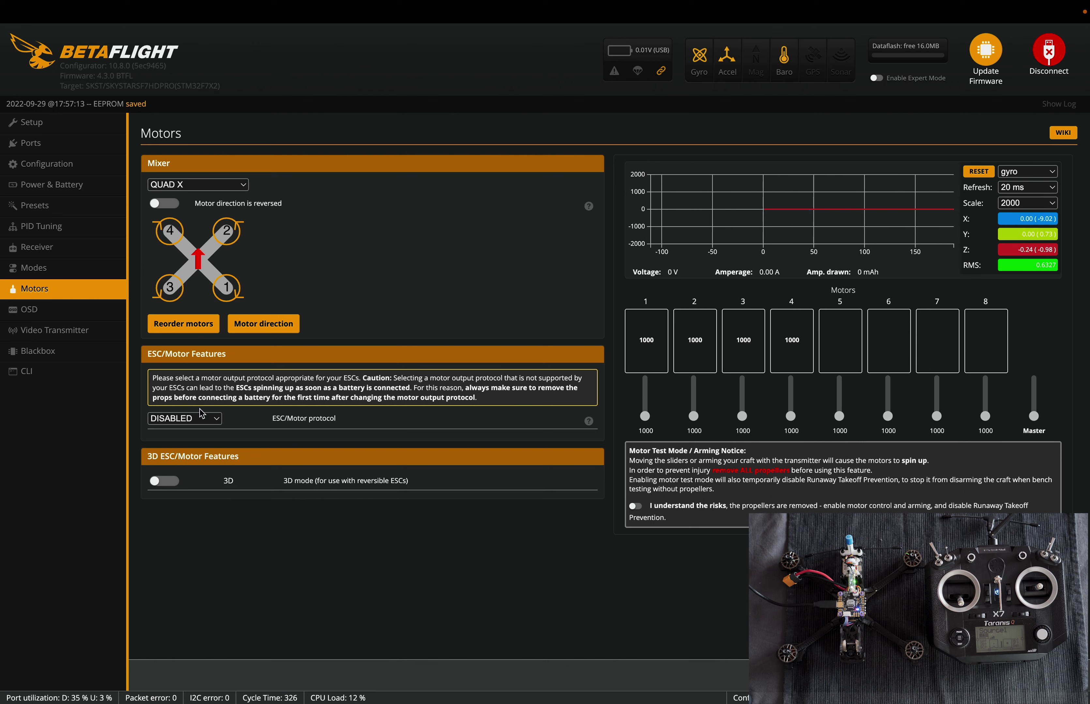
left_click(204, 418)
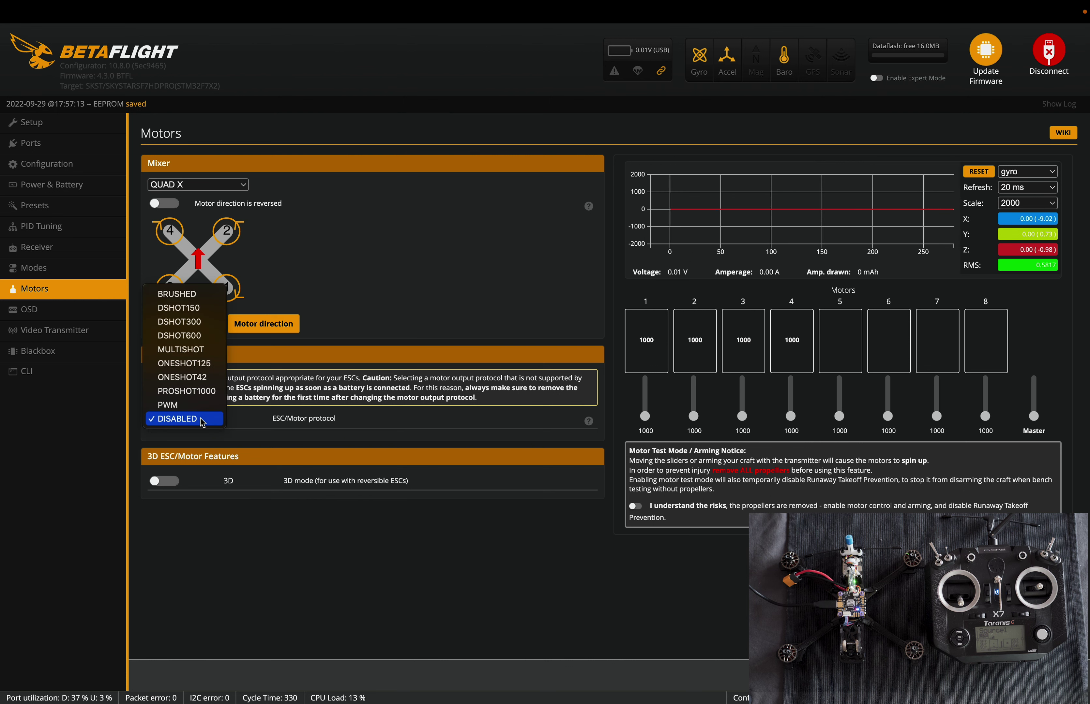
left_click(197, 326)
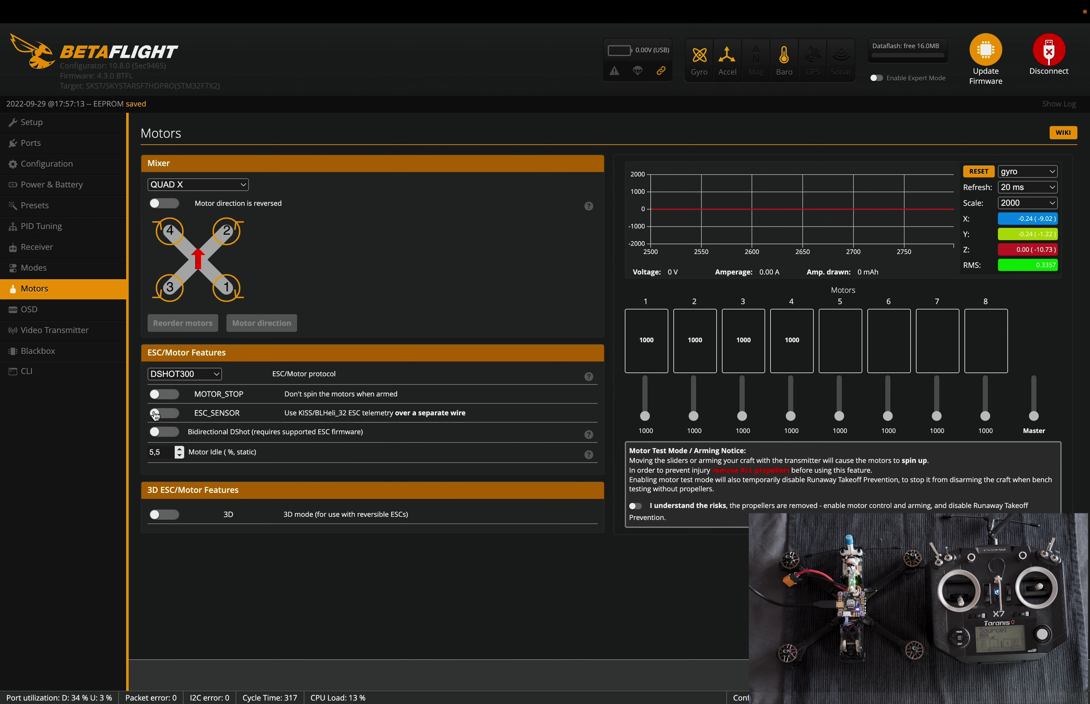
- Enable Bidirectional DShot, agree to reset the dynamic notch filters to recommended values, and go to the motor poles value
left_click(156, 436)
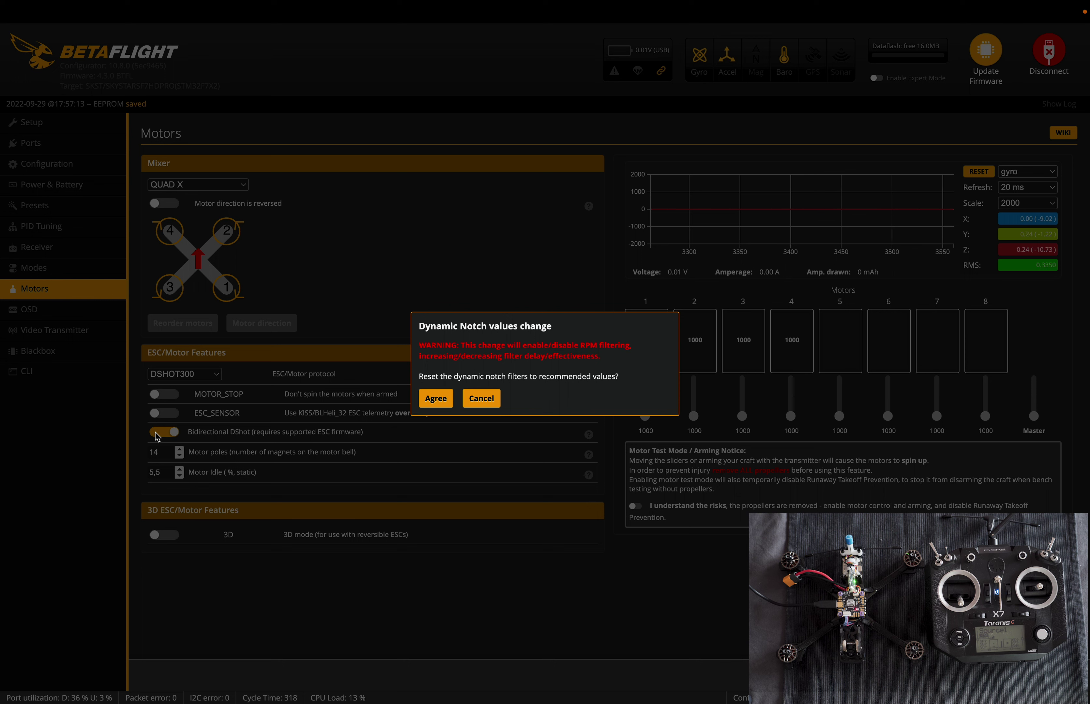
left_click(435, 399)
double_click(167, 454)
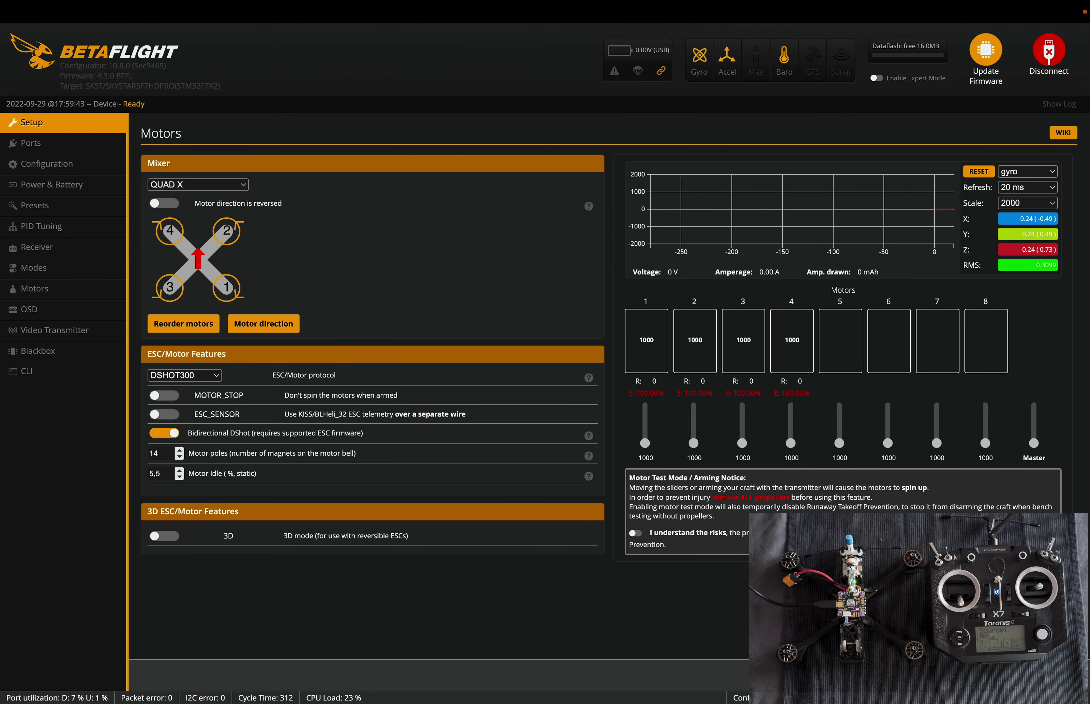
- Add a range on AUX 2 to the FLIP OVER AFTER CRASH mode and move it to the upper end of the scale
left_click(49, 269)
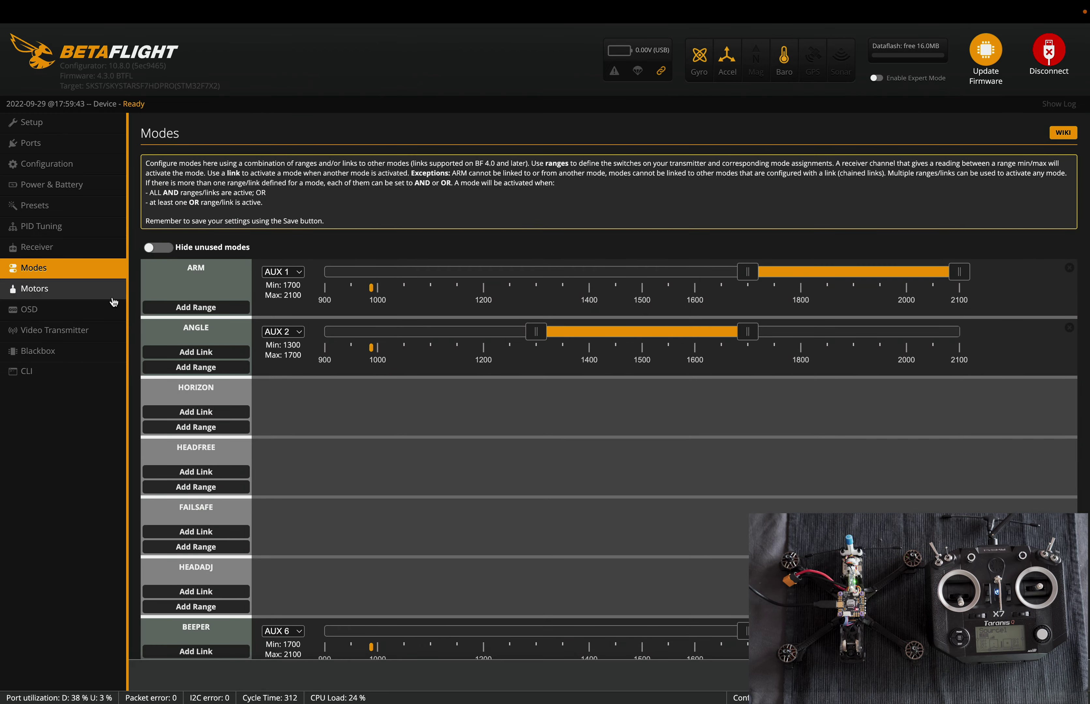
scroll(219, 396, "down", 9)
scroll(219, 395, "down", 7)
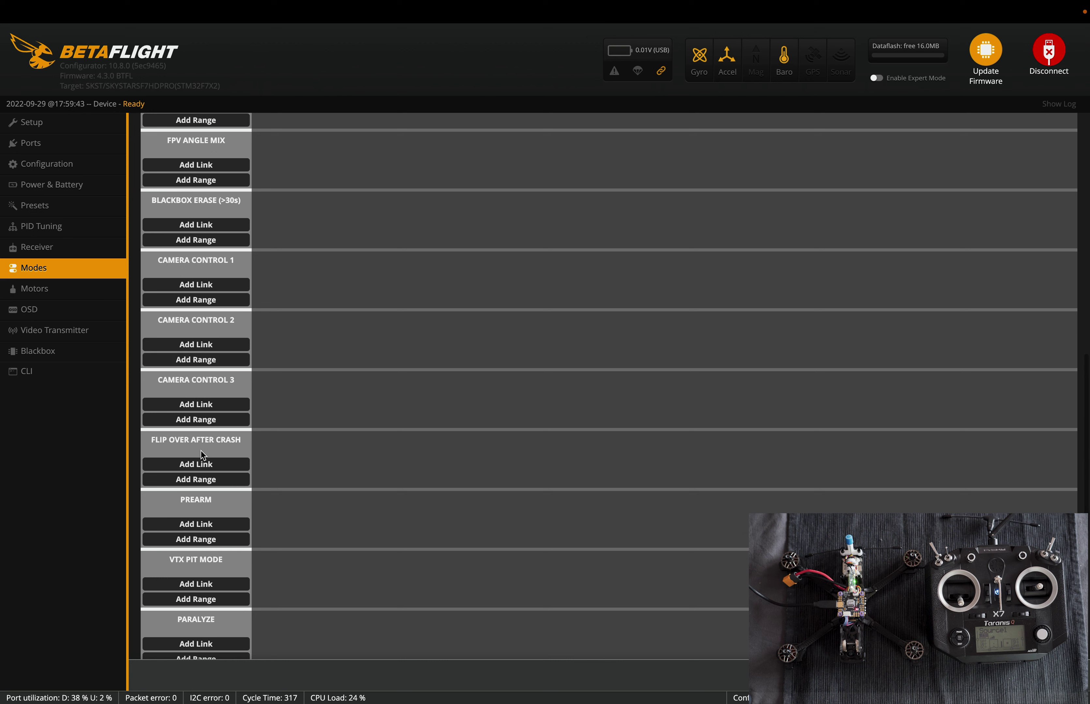
left_click(205, 481)
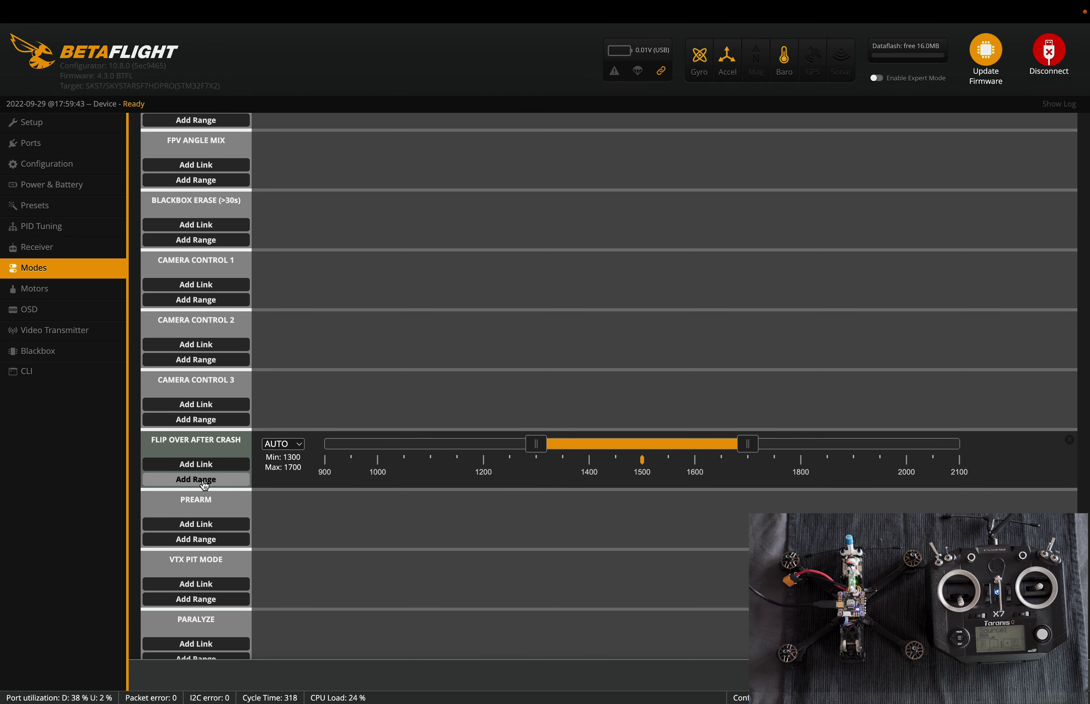
left_click(283, 446)
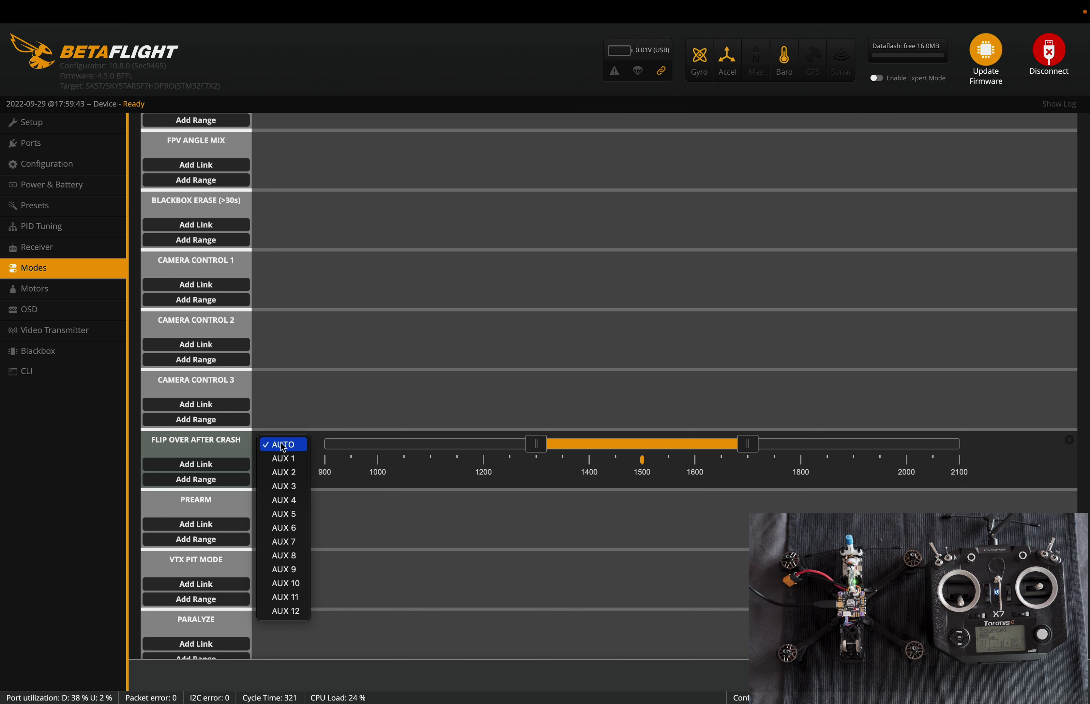
left_click(290, 472)
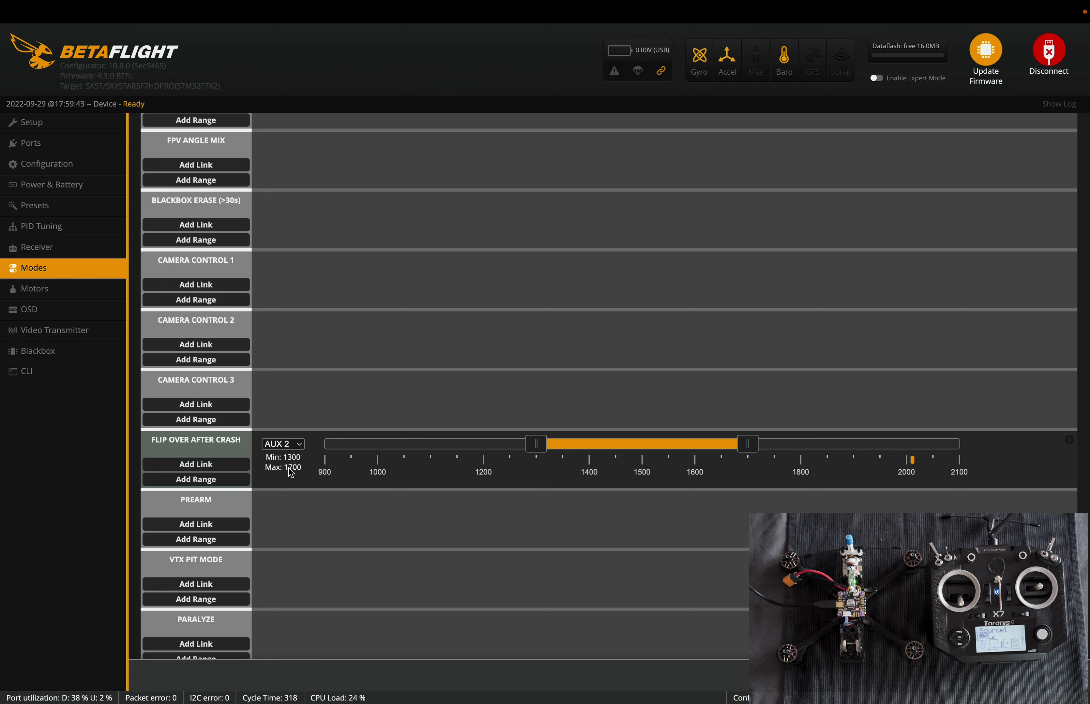
left_click_drag(612, 450, 855, 446)
left_click_drag(758, 444, 820, 452)
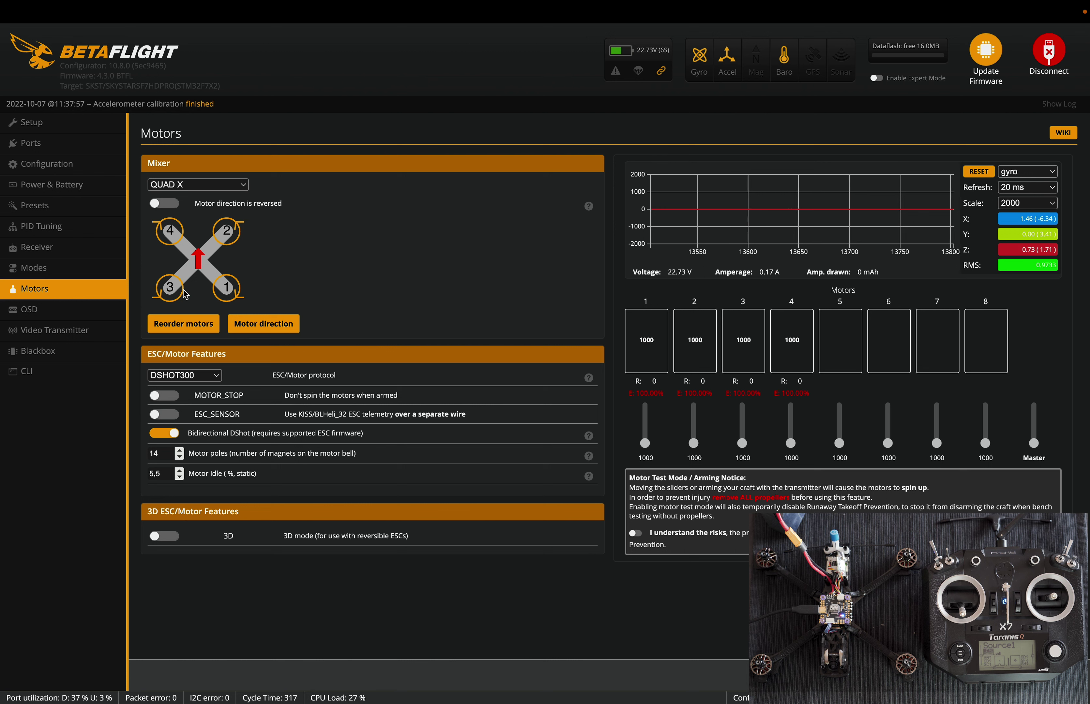
- Reorder the motors by accepting the risks, identifying the spinning motors as rear right, front right, rear left and front left, and save the order
left_click(192, 329)
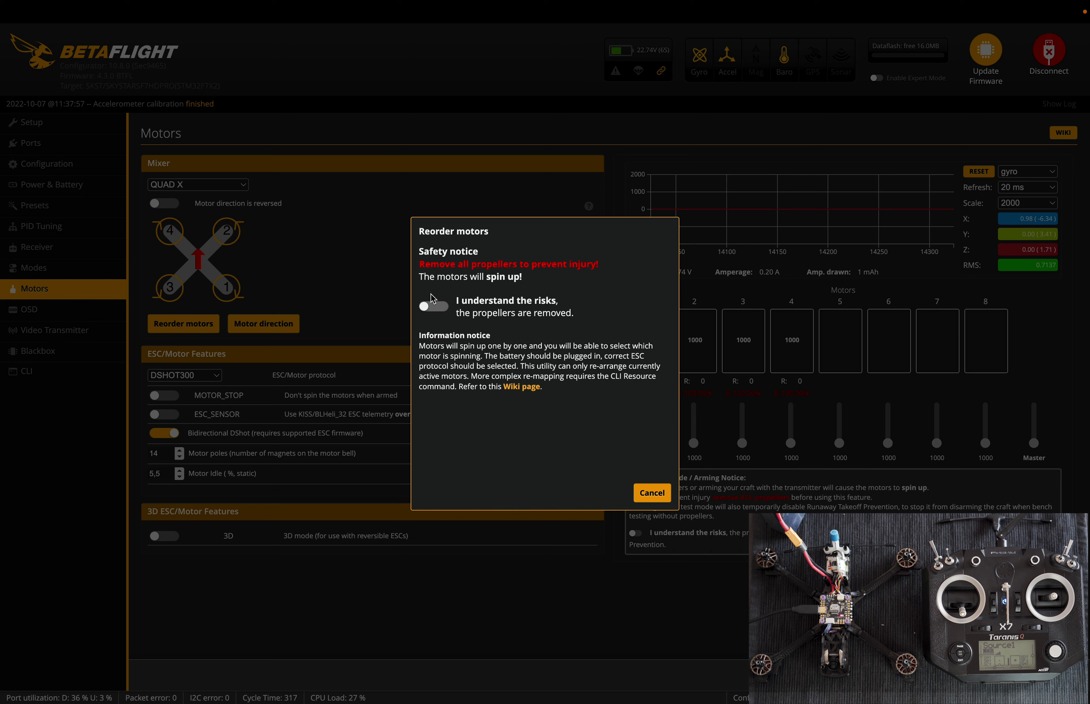
left_click(433, 312)
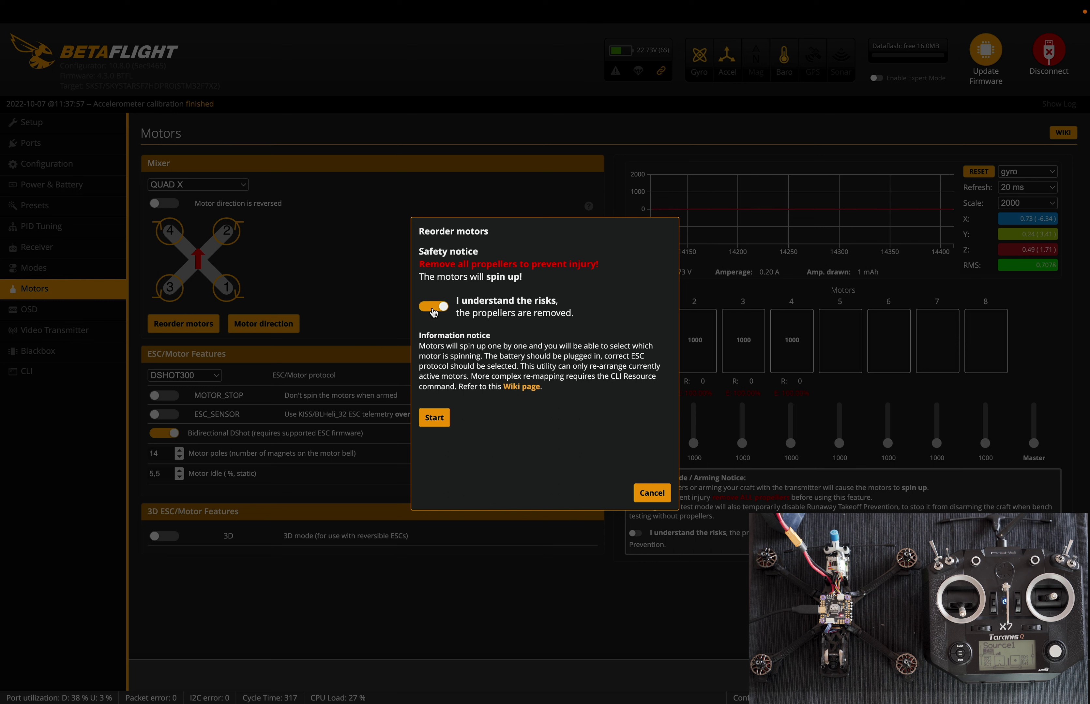
left_click(439, 423)
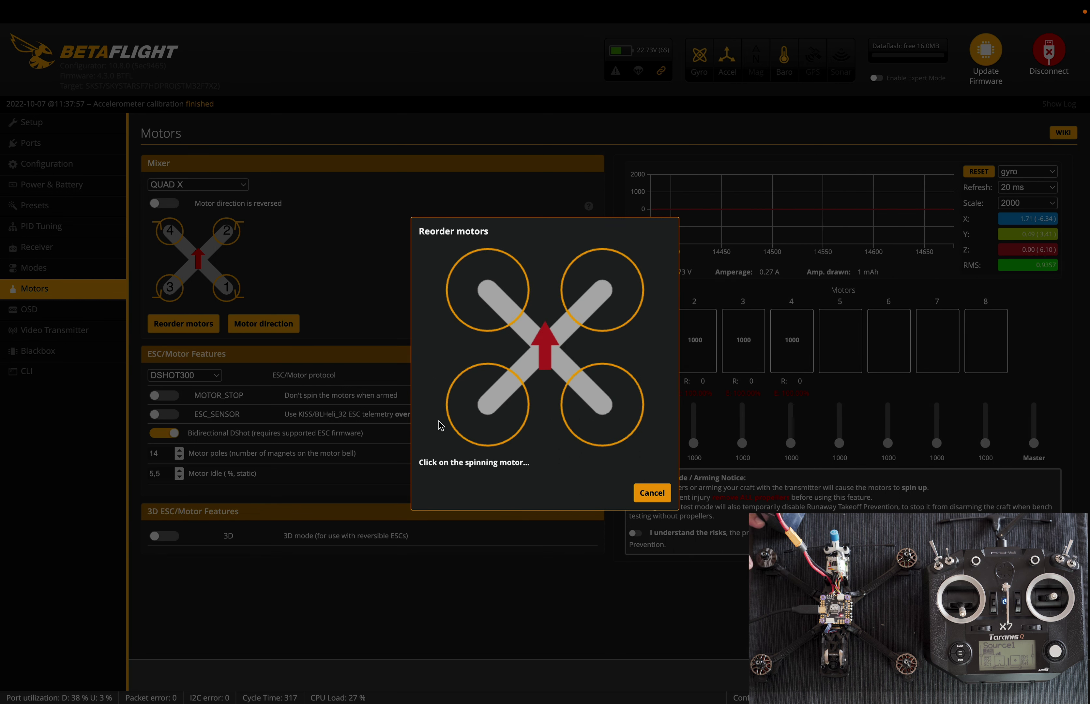
left_click(584, 400)
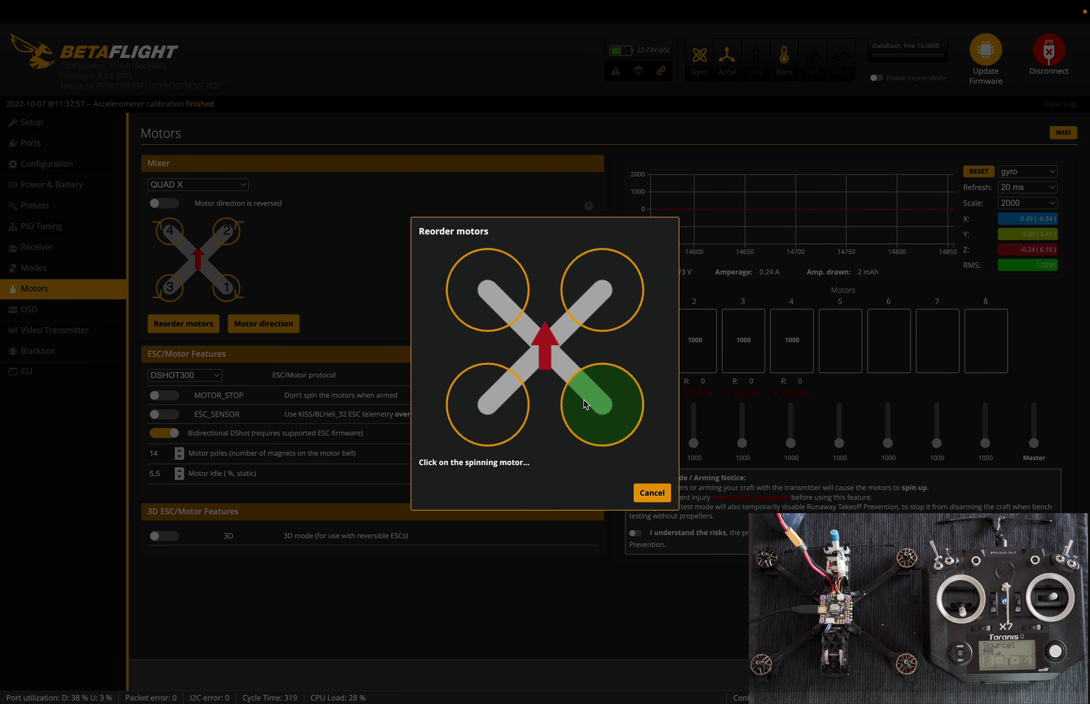
left_click(597, 292)
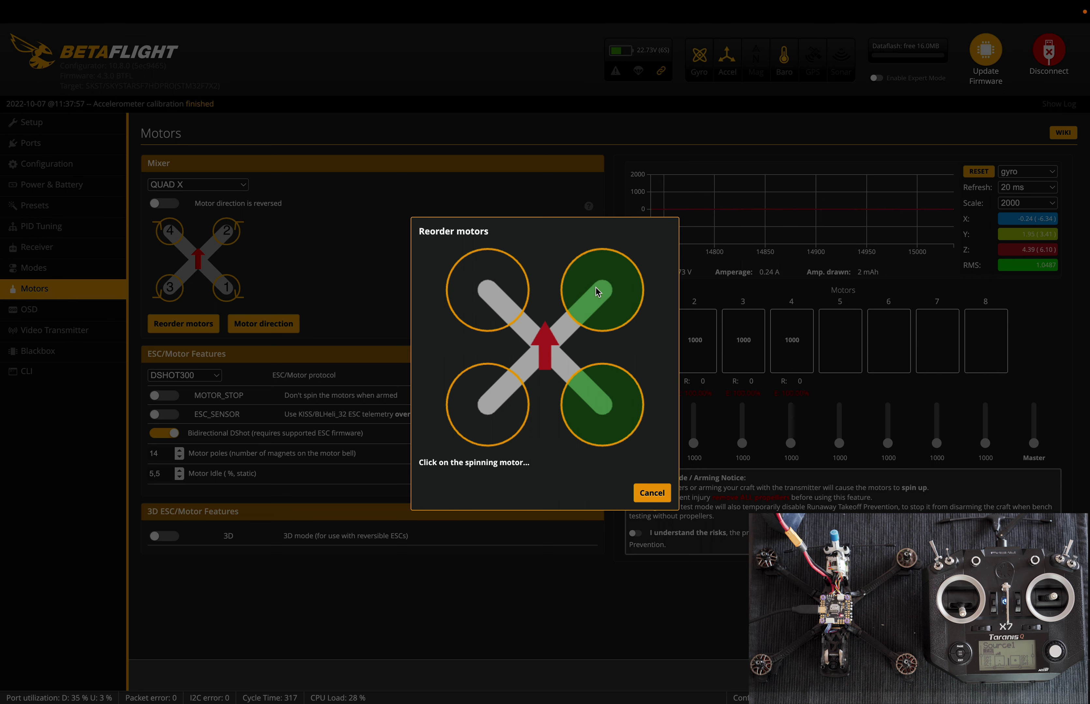
left_click(485, 407)
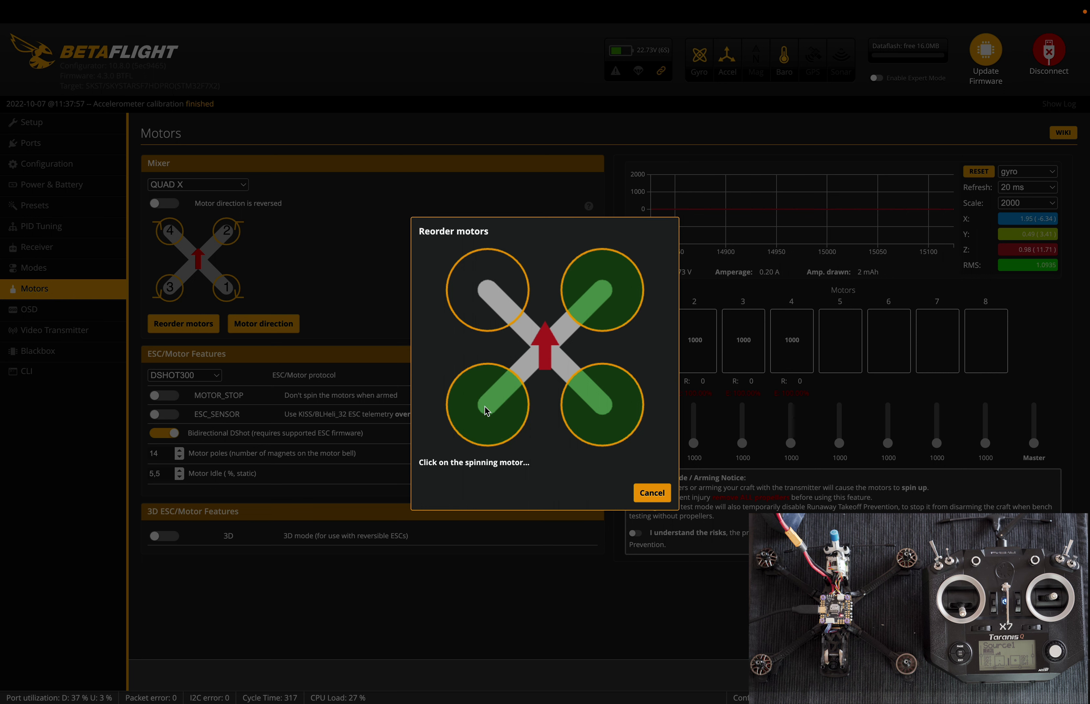
left_click(493, 299)
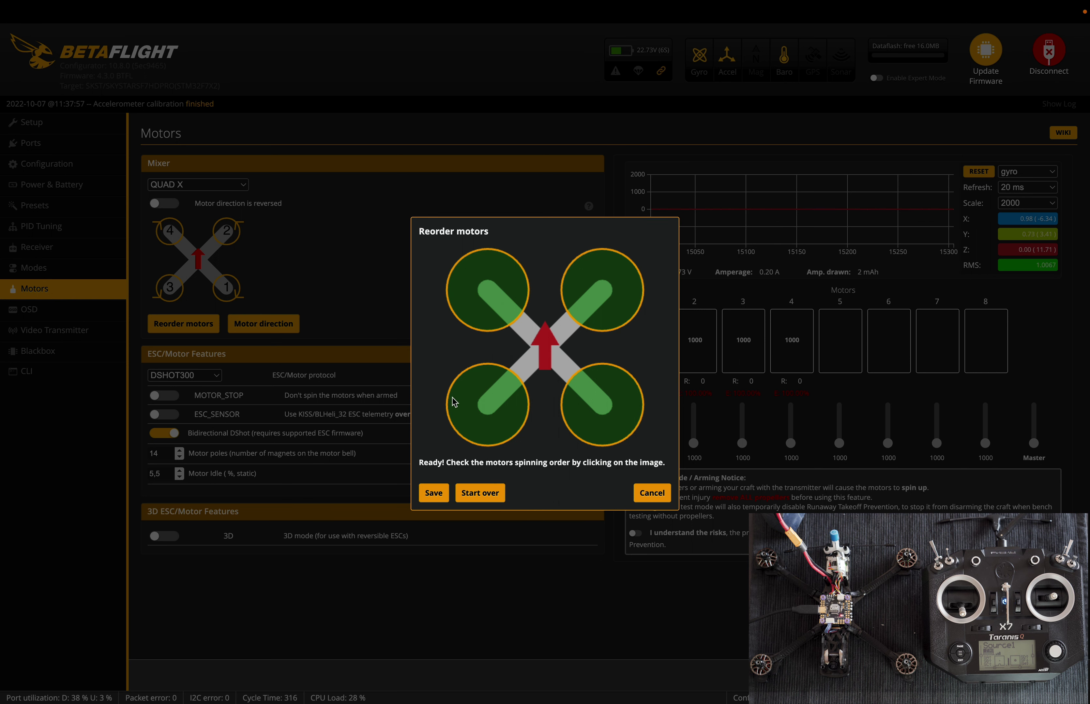
left_click(433, 493)
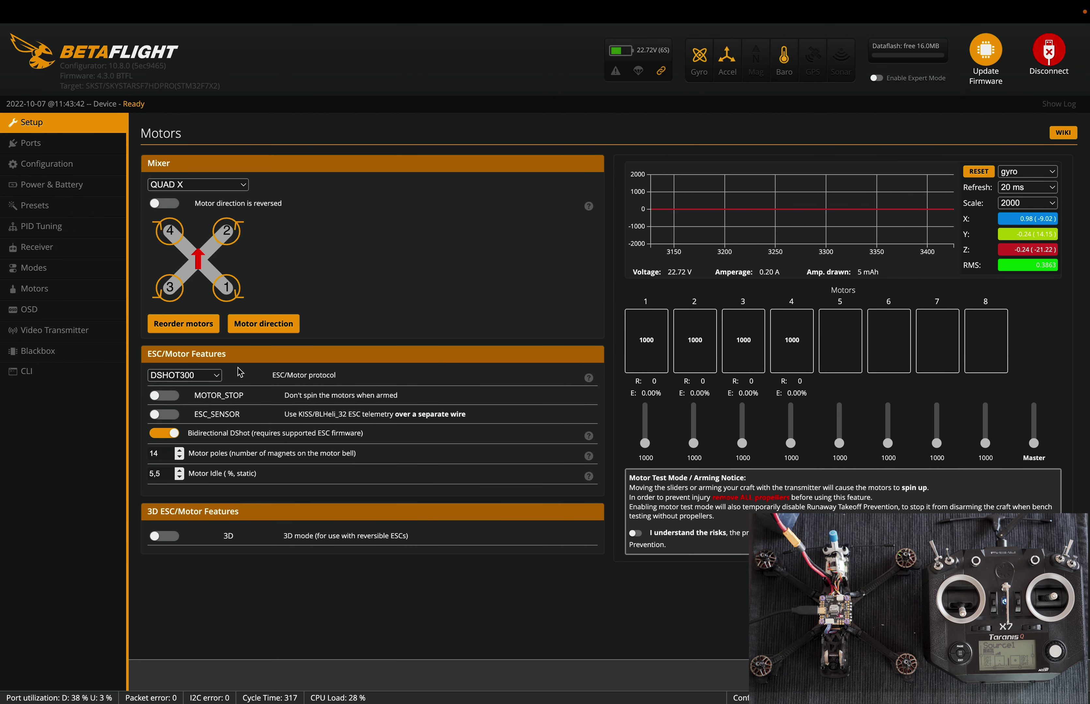
- Run the Motor Direction wizard with the risks accepted, reverse motors 2 and 1, and stop the motors before closing it
left_click(264, 324)
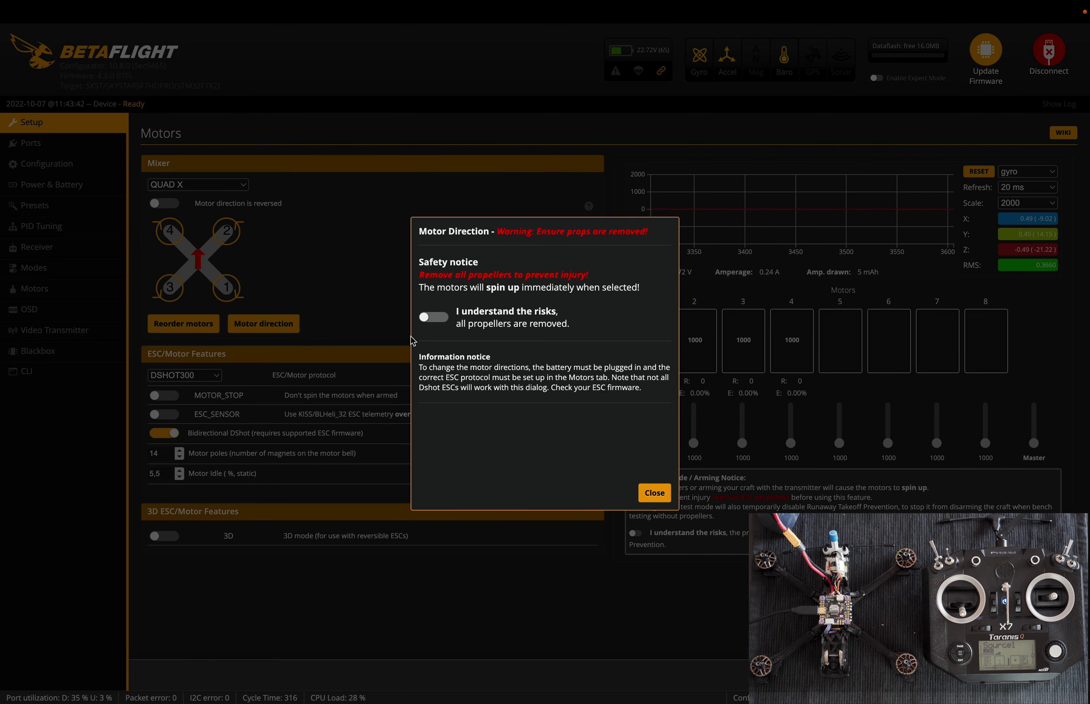
left_click(434, 318)
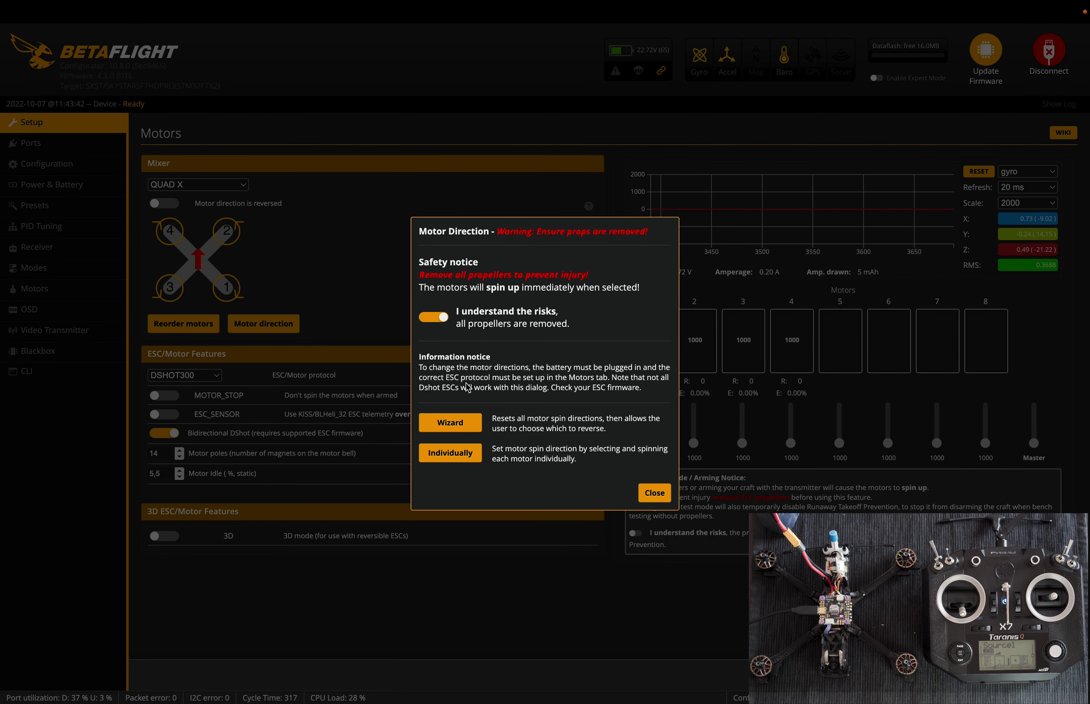
left_click(462, 430)
left_click(557, 378)
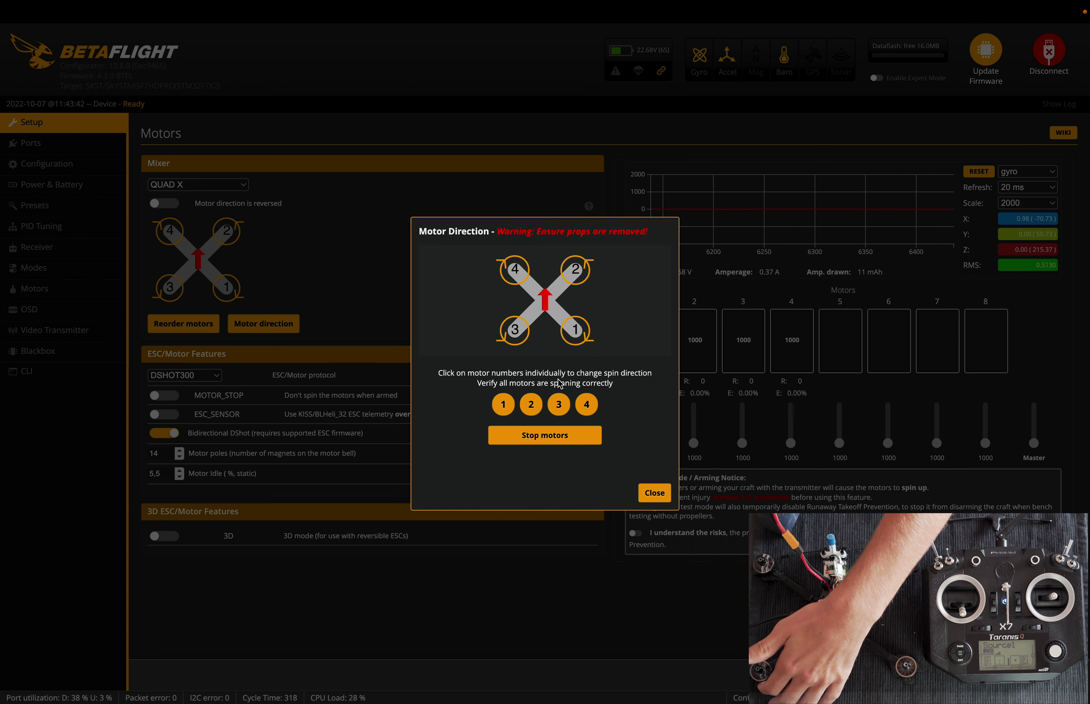
left_click(532, 405)
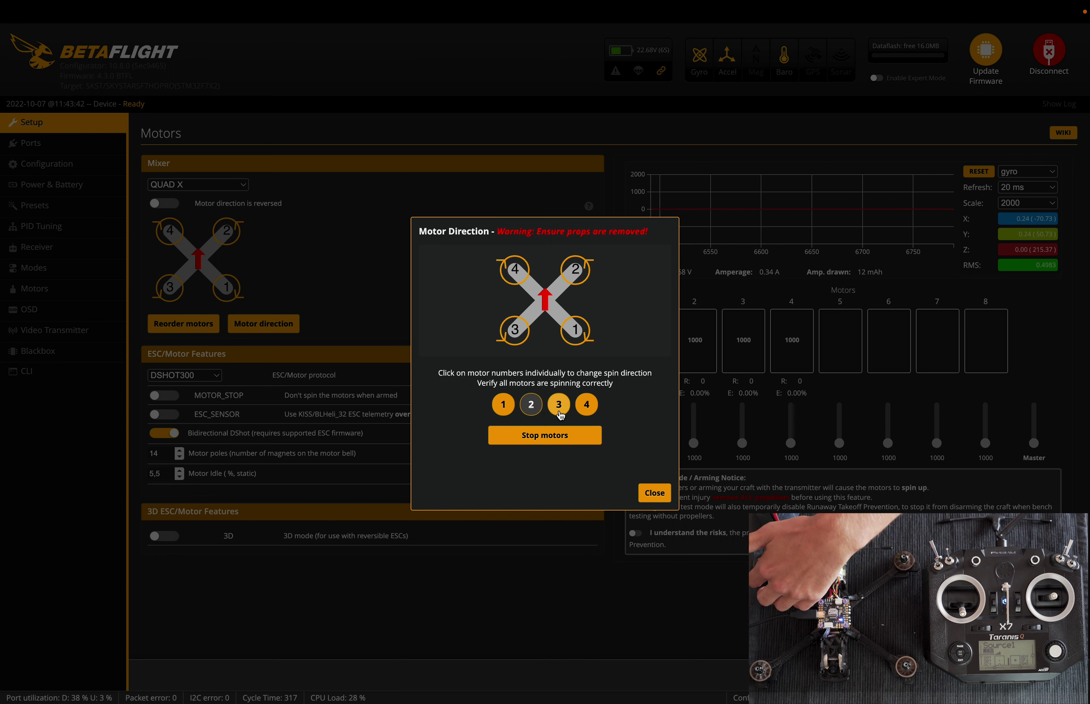
left_click(498, 406)
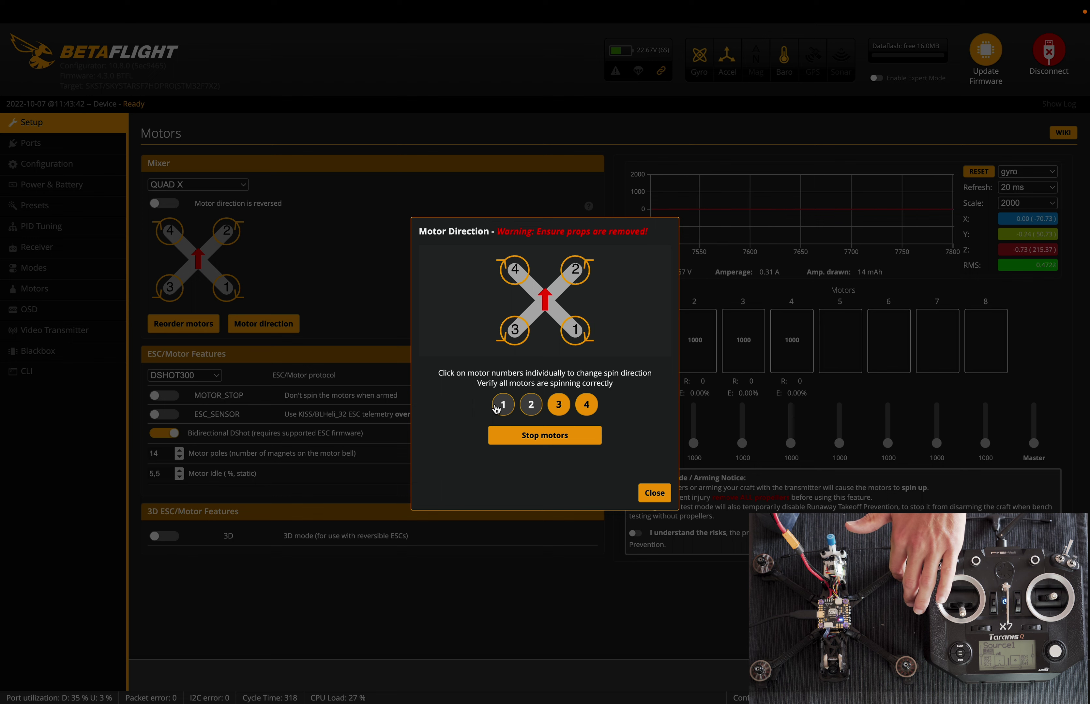
left_click(567, 436)
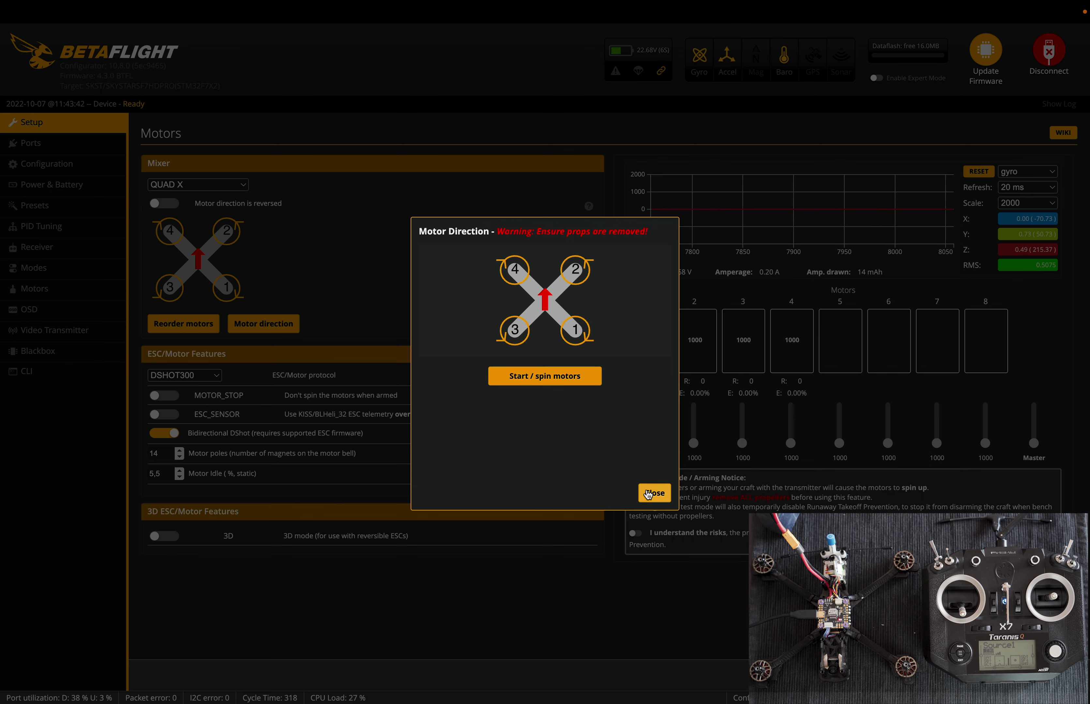
left_click(648, 494)
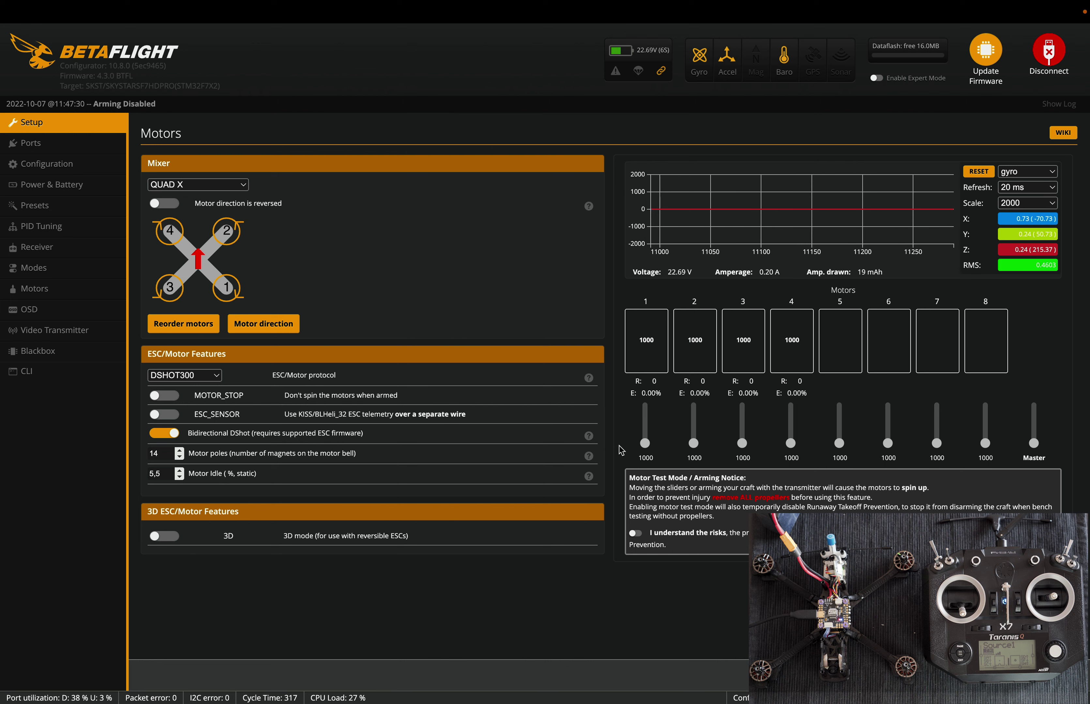
- Test motors 1 to 4 one at a time at low throttle in motor test mode, and disable the test mode again
left_click(636, 534)
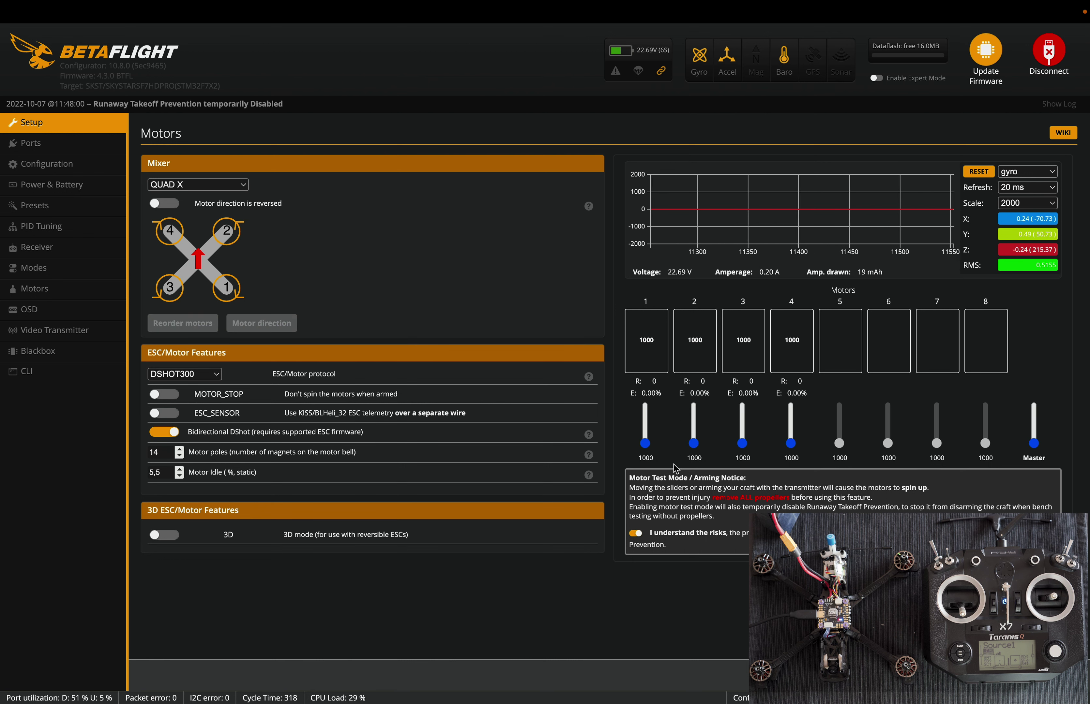
left_click_drag(647, 447, 648, 444)
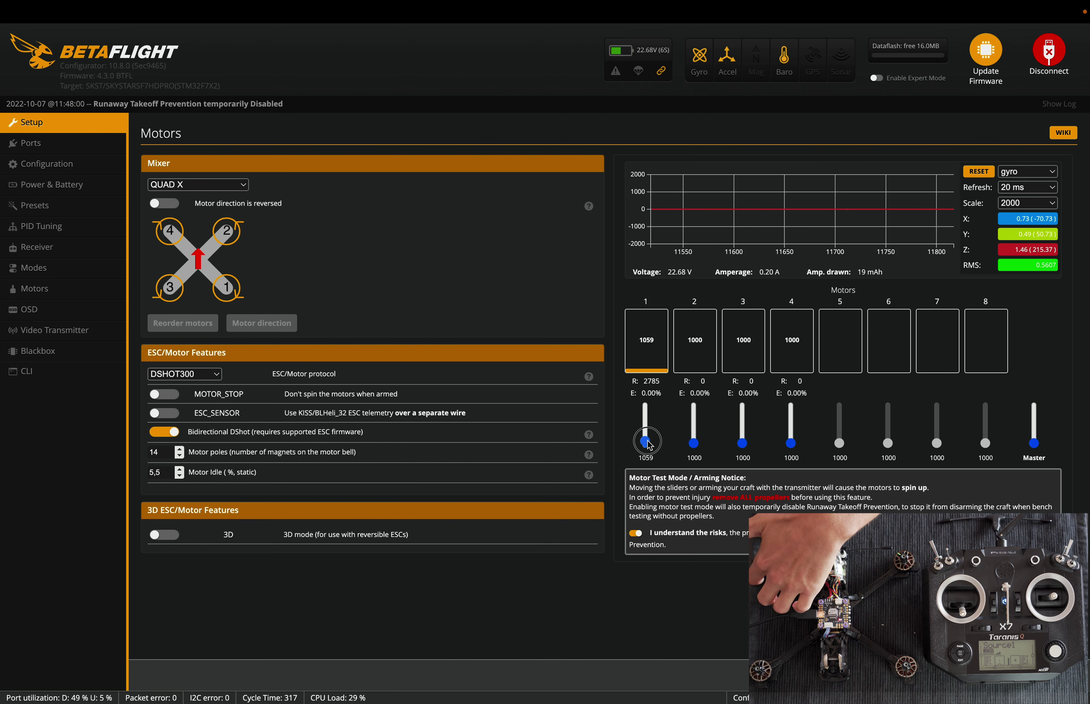
left_click_drag(648, 445, 697, 451)
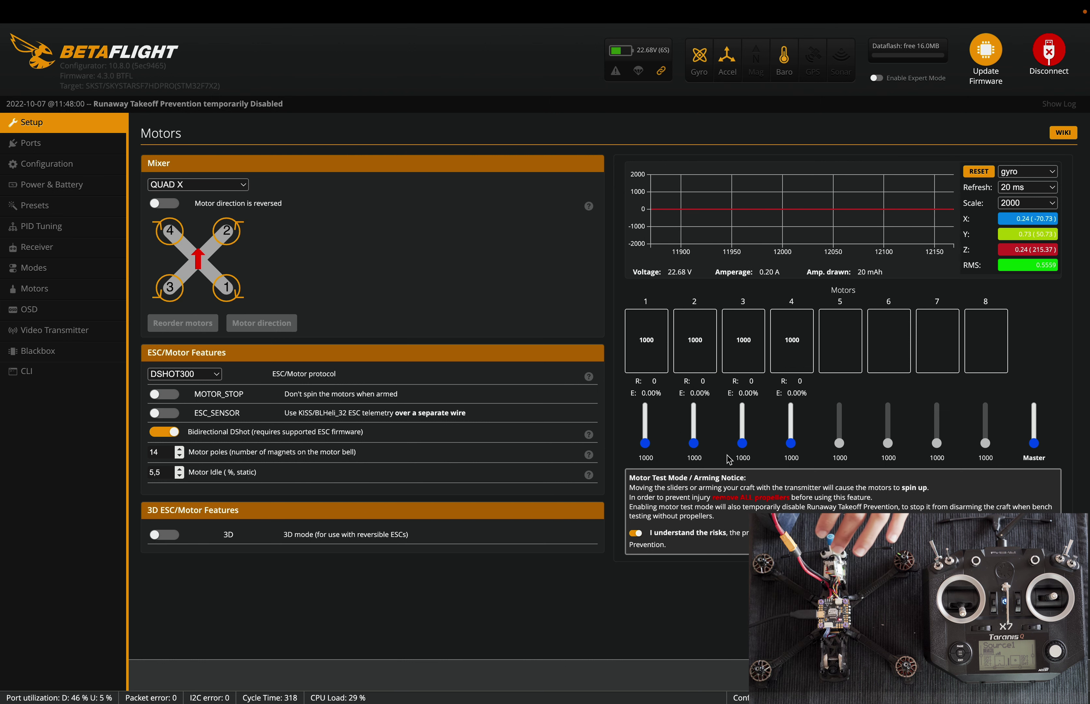
left_click_drag(742, 444, 793, 448)
left_click(635, 533)
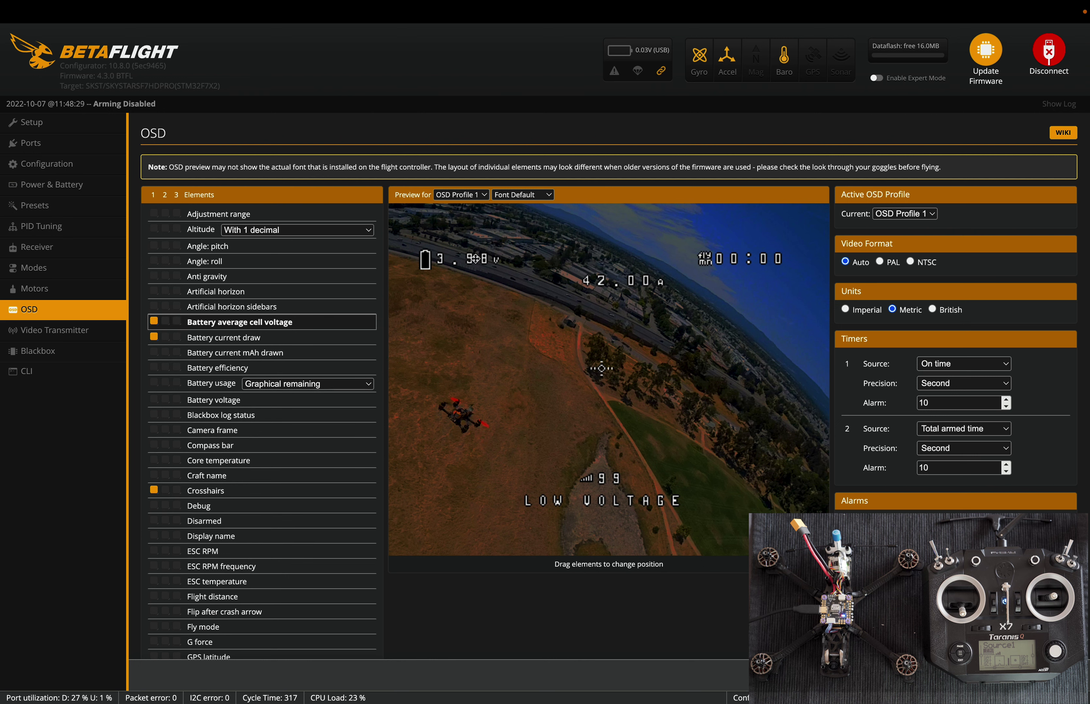
- Move the battery average cell voltage lower in the OSD preview and look through the available OSD elements
left_click_drag(441, 262, 429, 329)
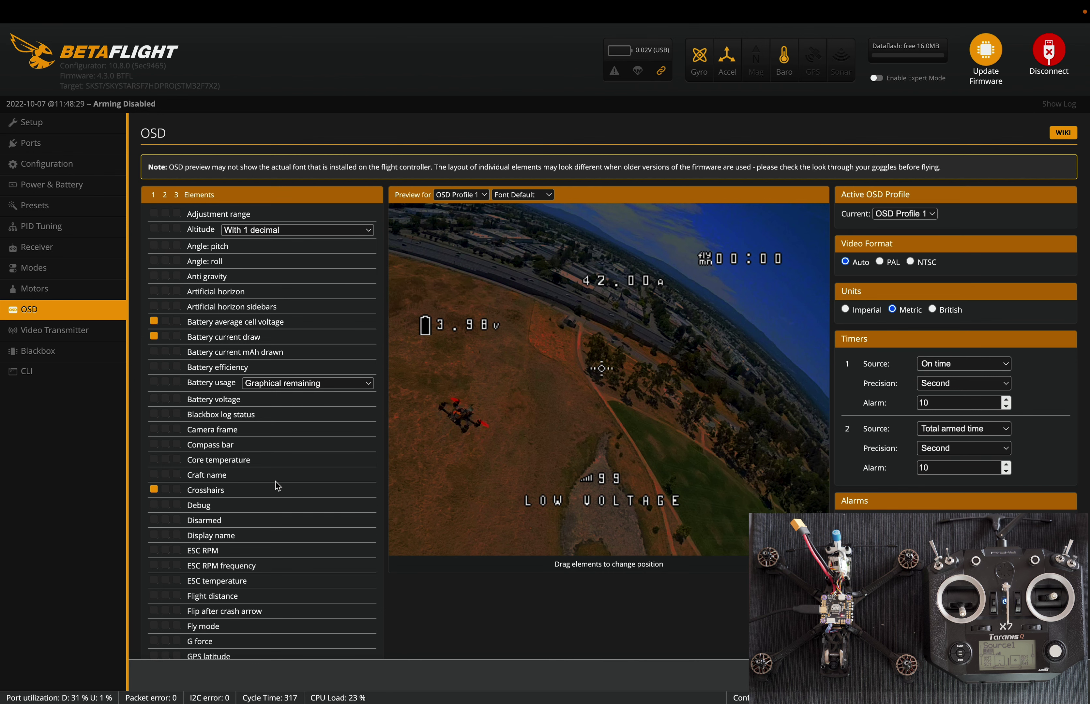
scroll(275, 481, "down", 2)
scroll(275, 481, "down", 1)
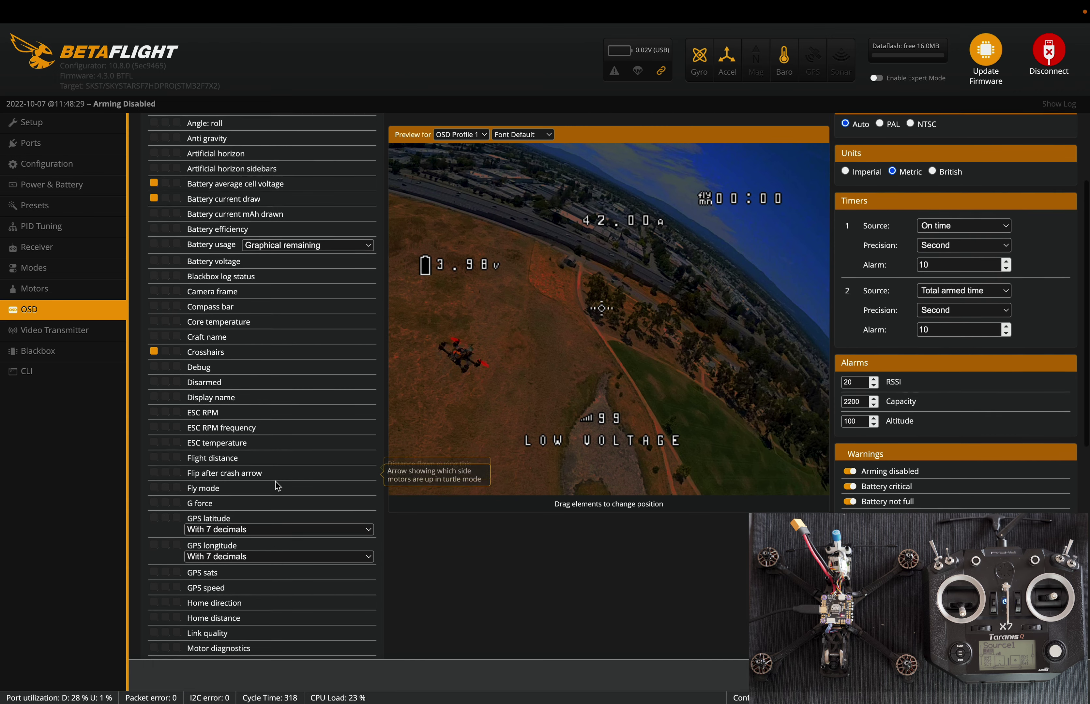
scroll(275, 482, "up", 3)
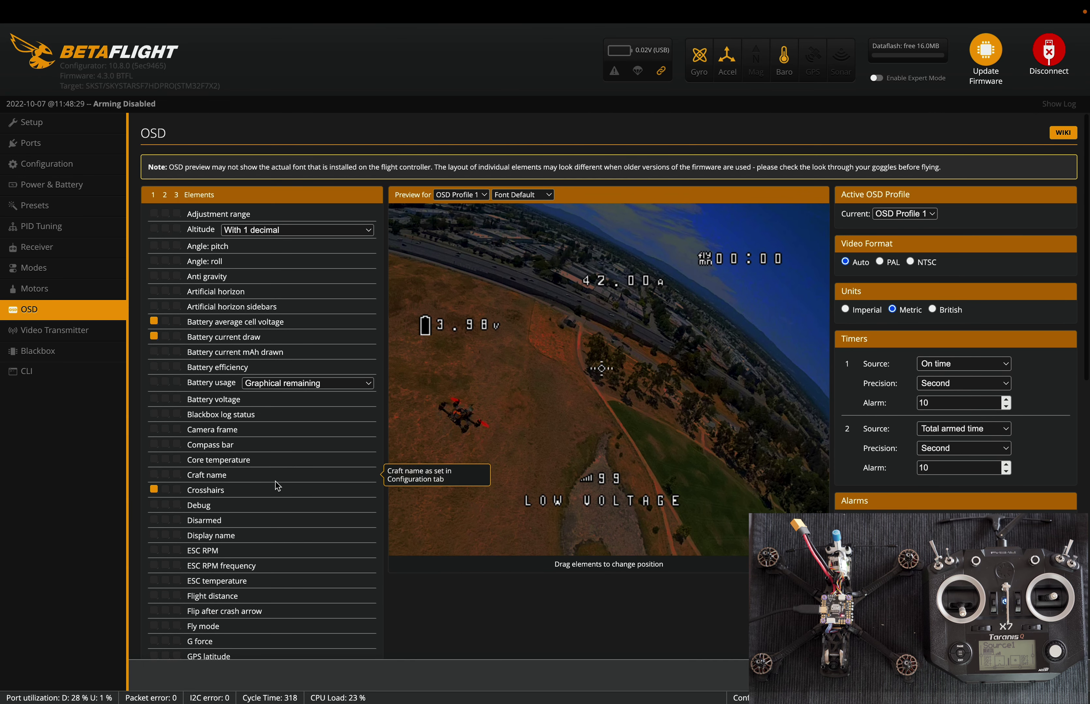